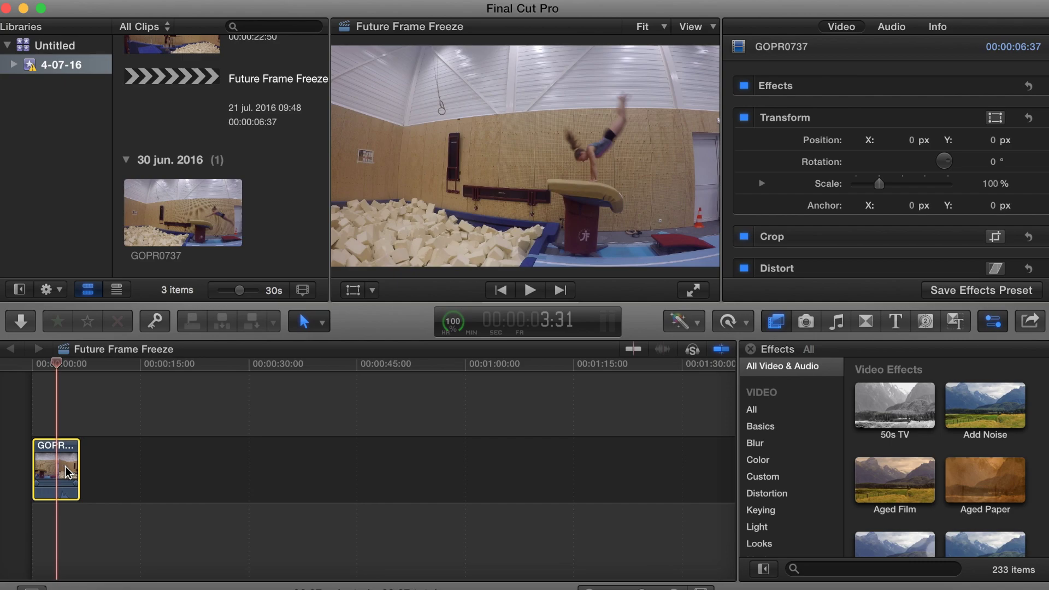
Step: Save the frame at 3:31 as a PNG image named 3-31 in the Documenten folder, keeping the aspect ratio preserved
left_click(540, 326)
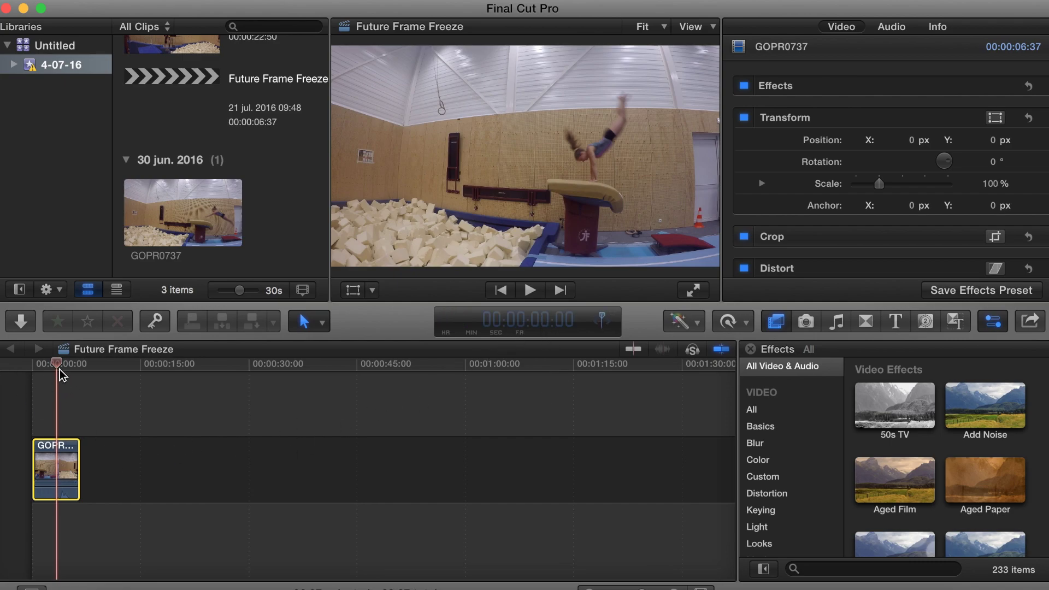
left_click_drag(60, 369, 53, 365)
key("space")
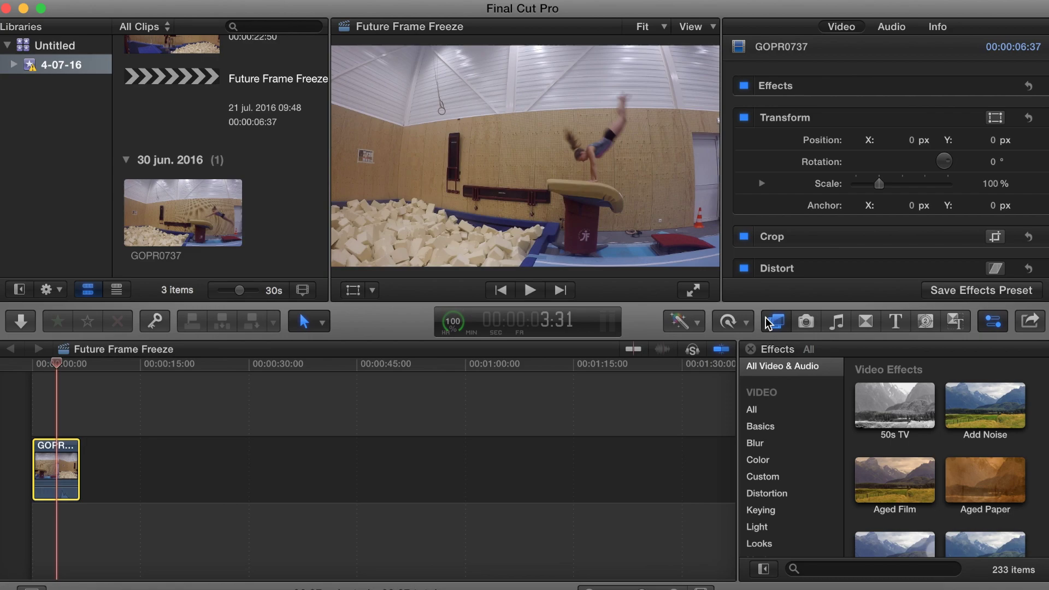
left_click(1033, 323)
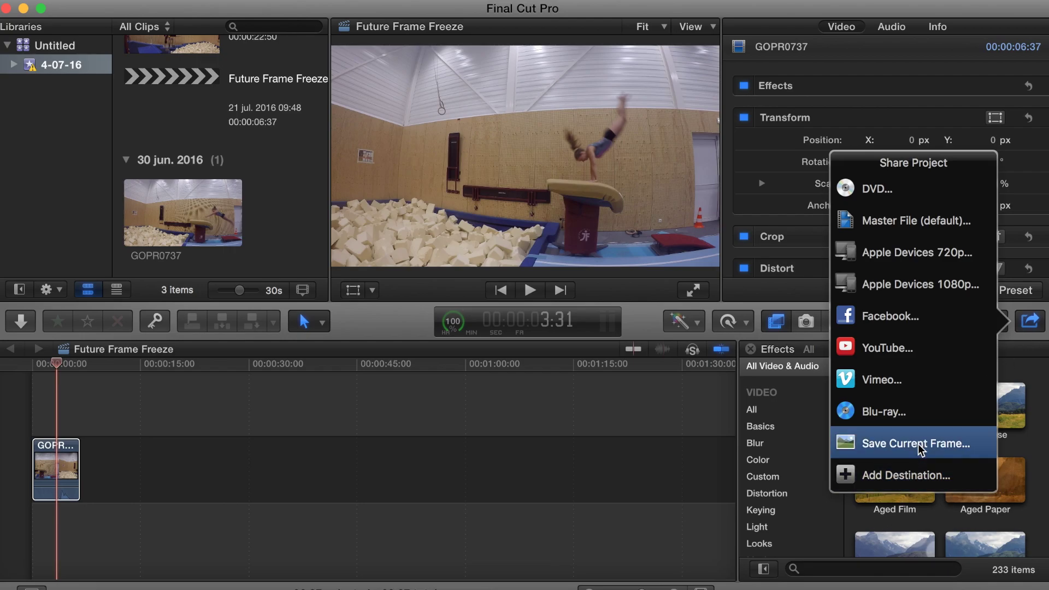
left_click(921, 445)
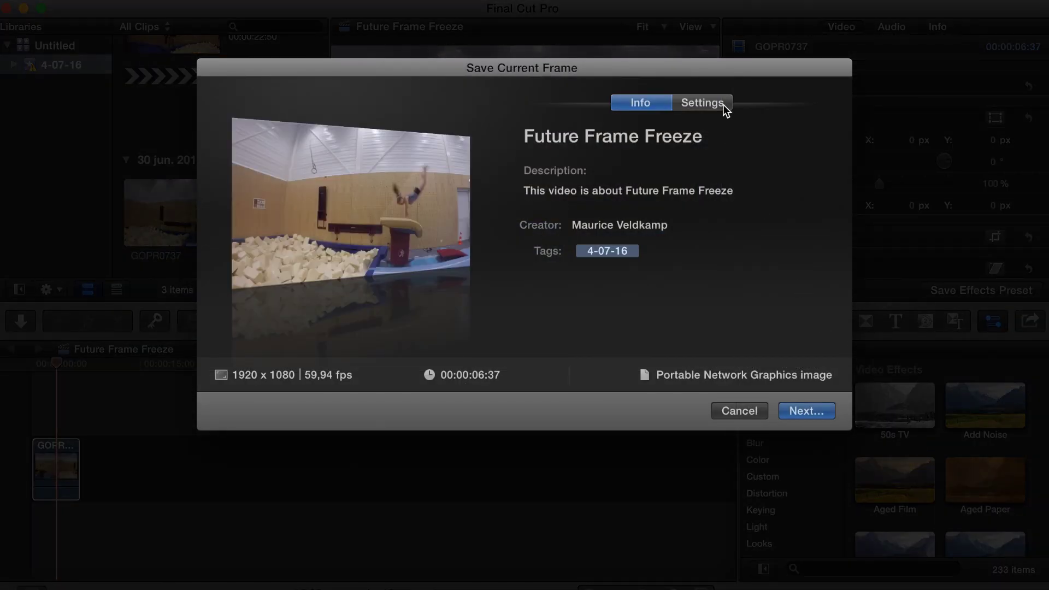
left_click(693, 109)
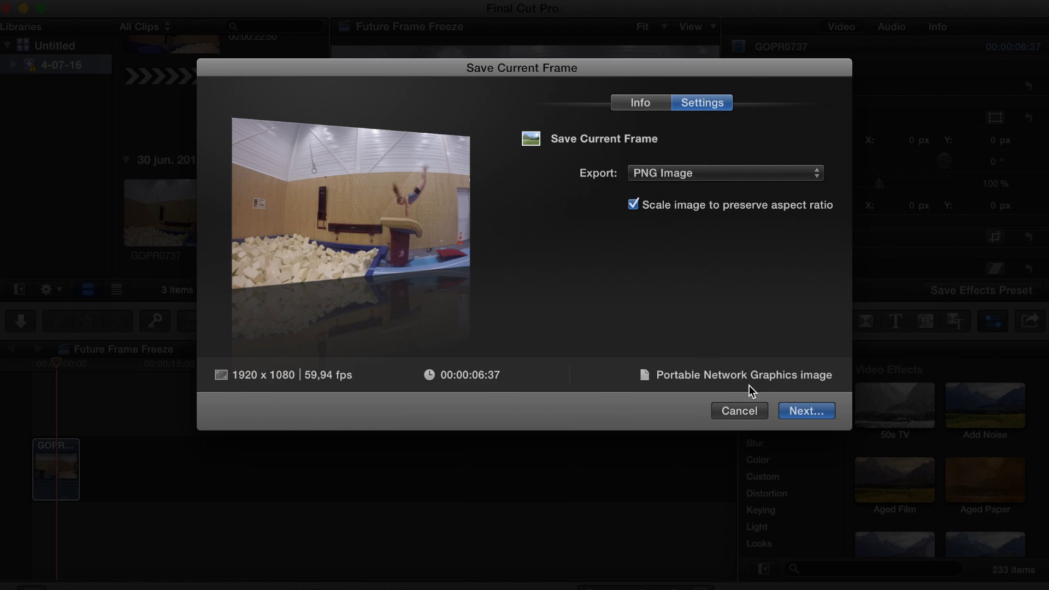
left_click(794, 416)
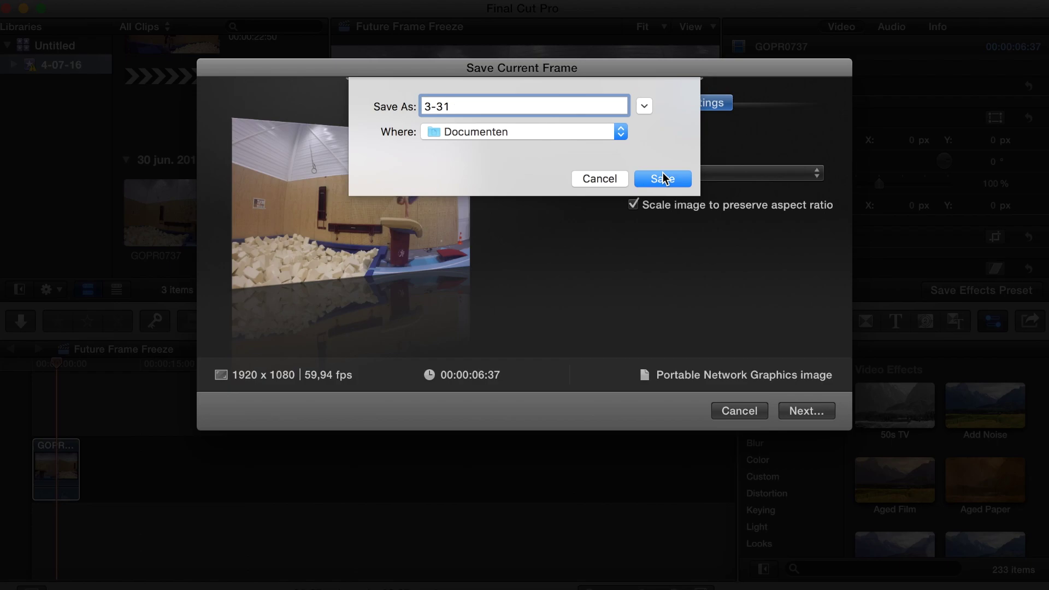
left_click(663, 179)
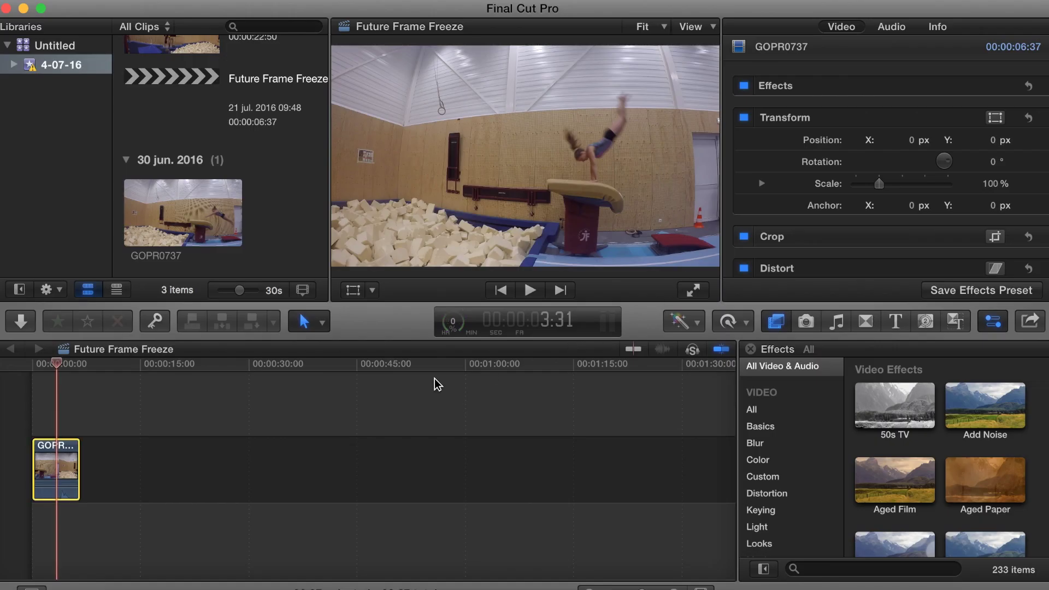
Step: Move the playhead frame by frame to 3:54, where the gymnast is in mid-air
key("space")
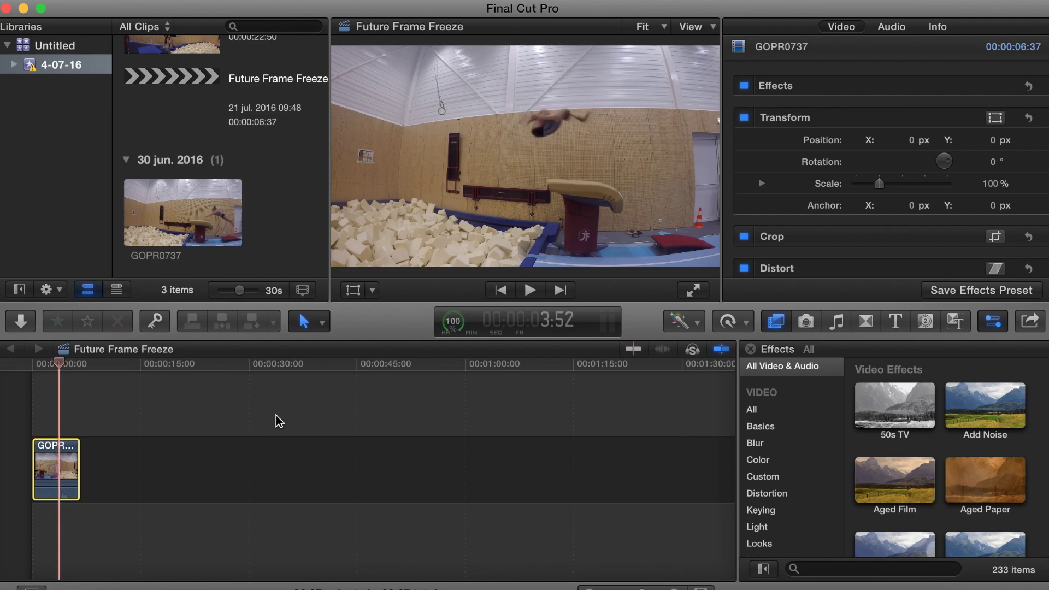
key("Left")
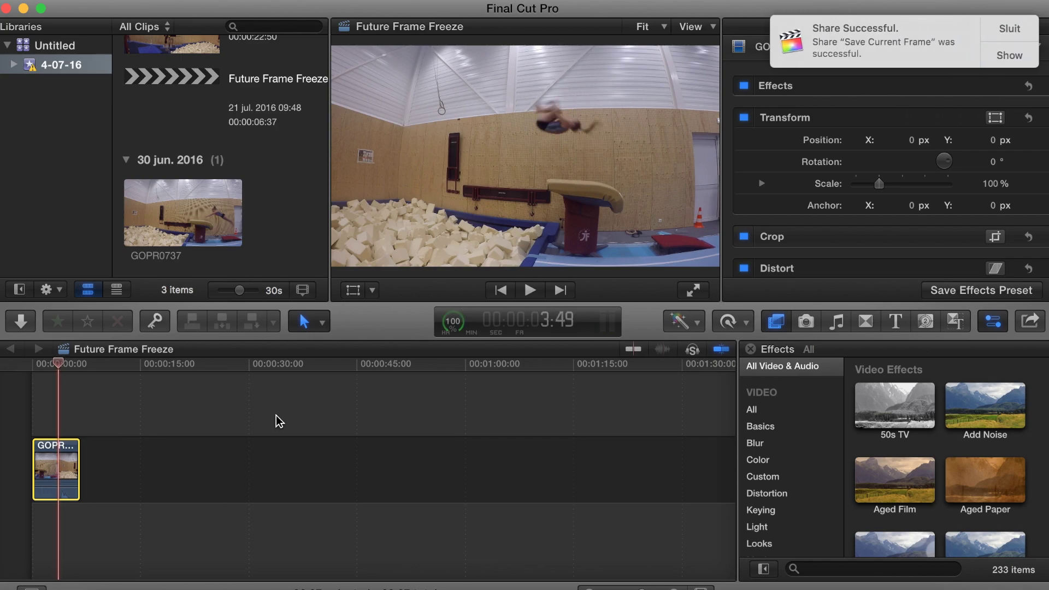
key("Right")
key("Right")
key("Right")
key("Right")
key("Right")
key("Right")
key("Left")
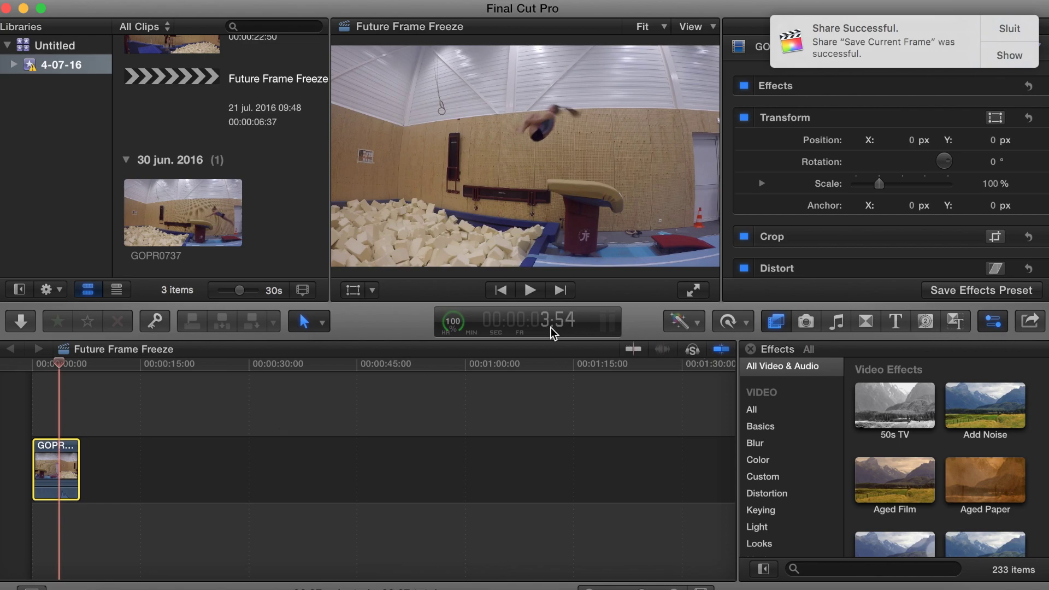
Step: Save the current frame as an image named 3-54 in the Documenten folder
left_click(1025, 322)
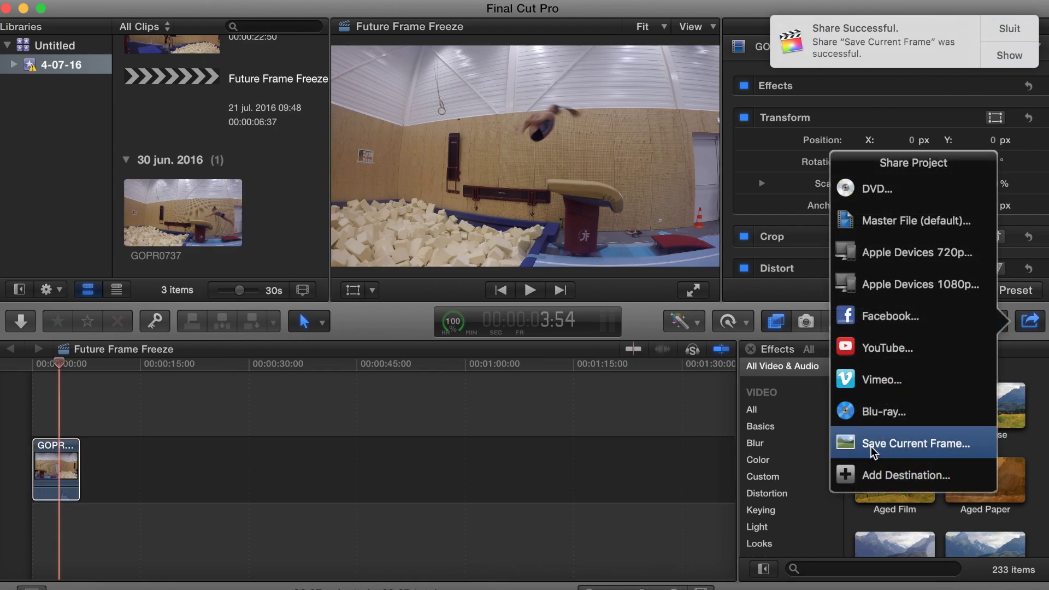
left_click(871, 444)
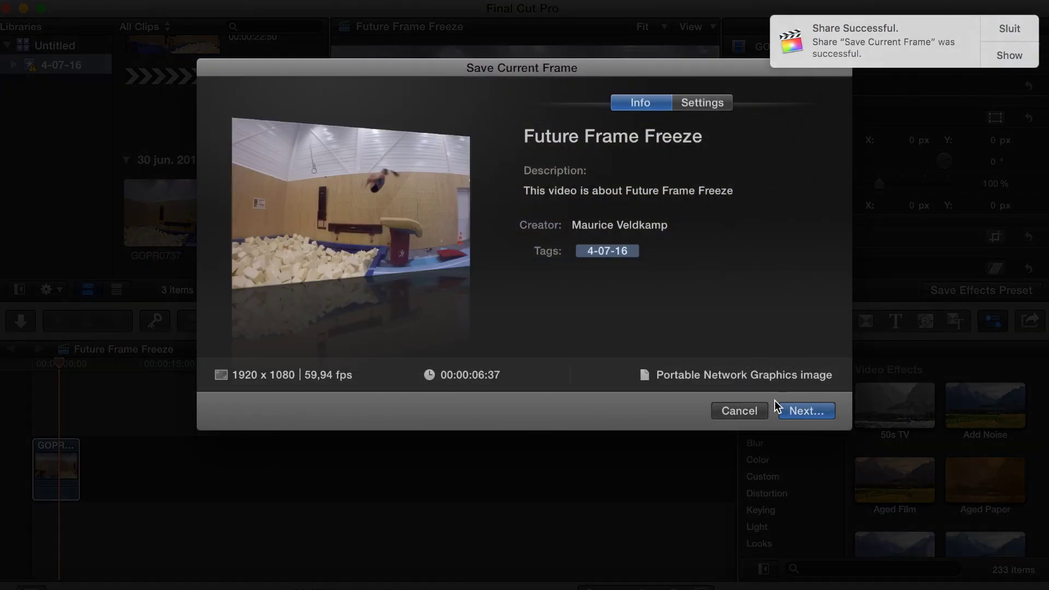
left_click(806, 410)
type("3-")
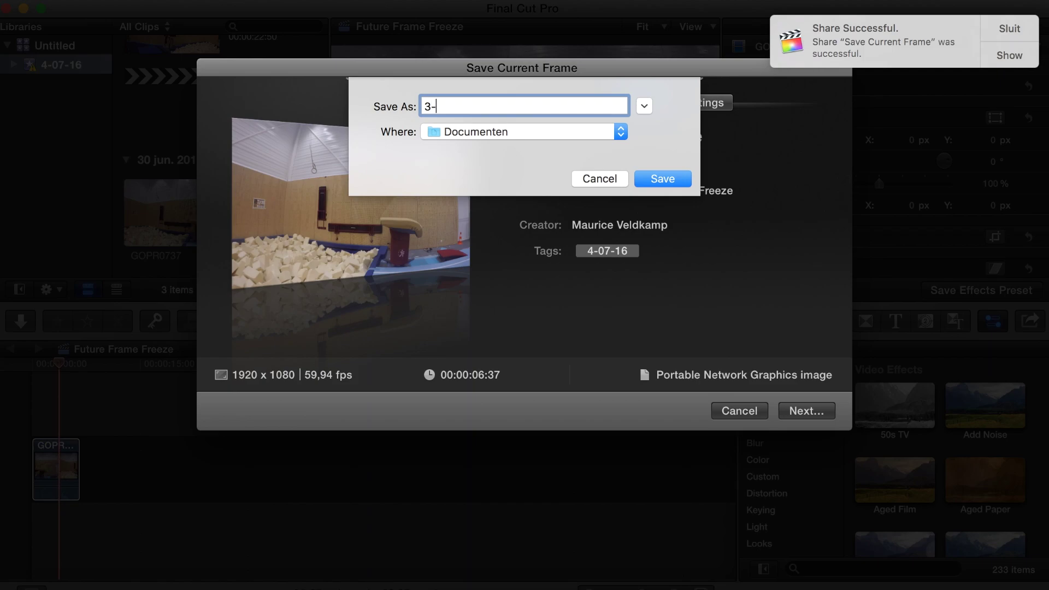
type("5d")
key("Return")
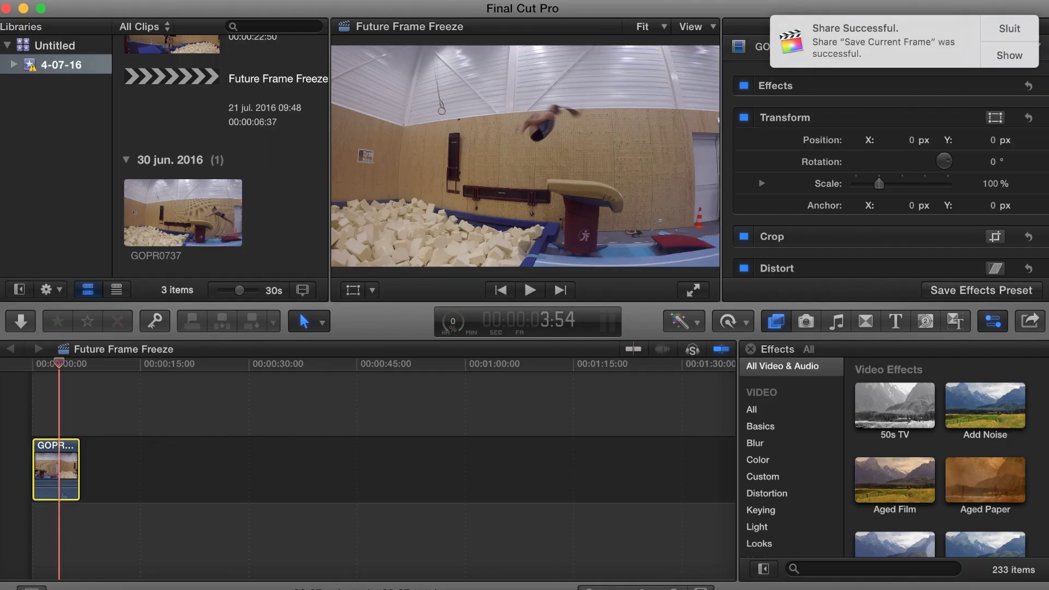
Step: Advance playback to 4:14 and save that frame as an image named 4-14 in the Documenten folder
key("space")
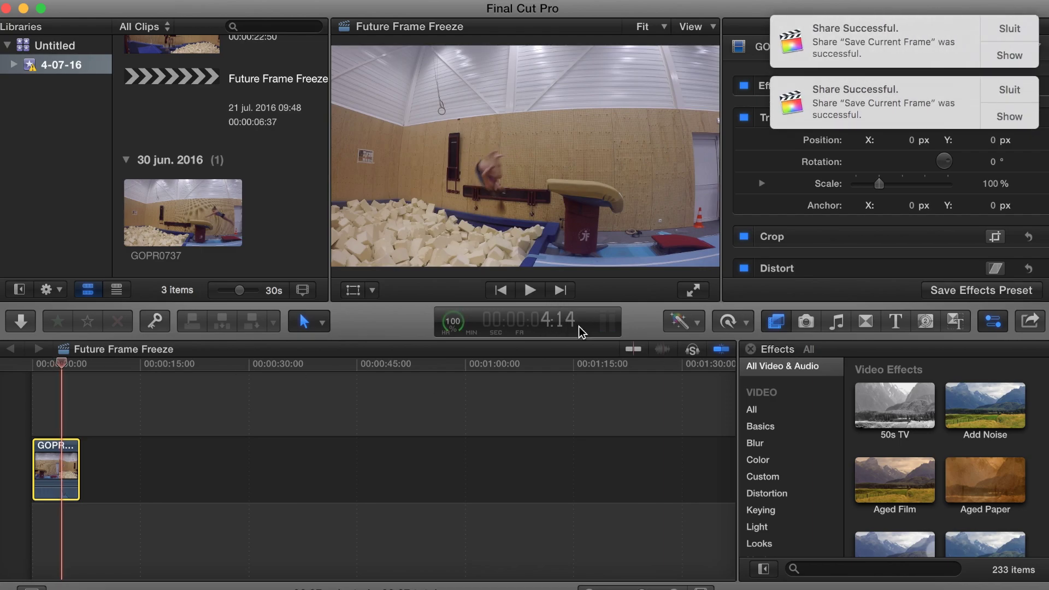
left_click(1029, 321)
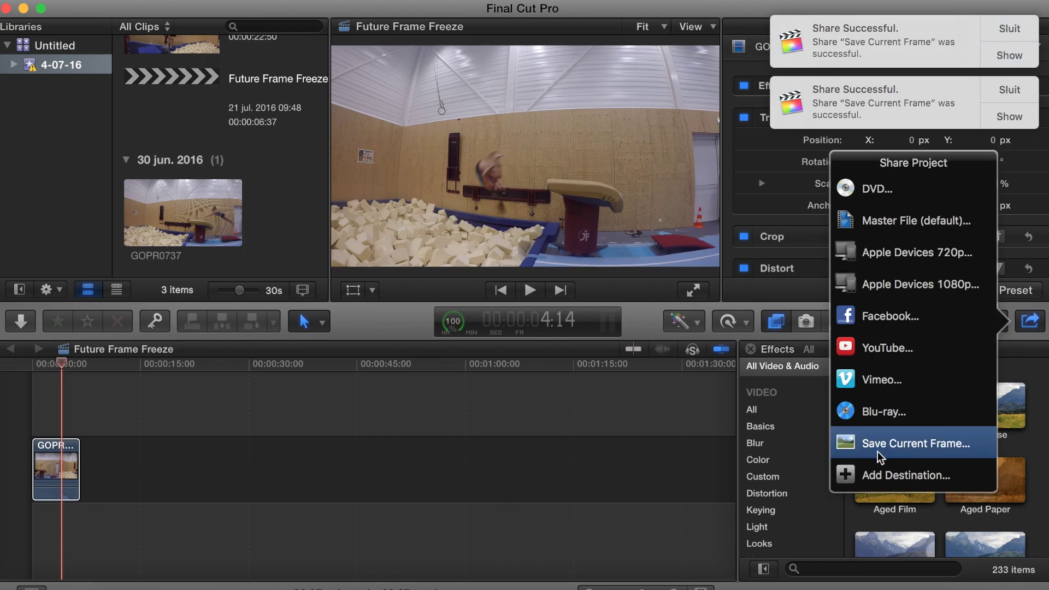
left_click(886, 447)
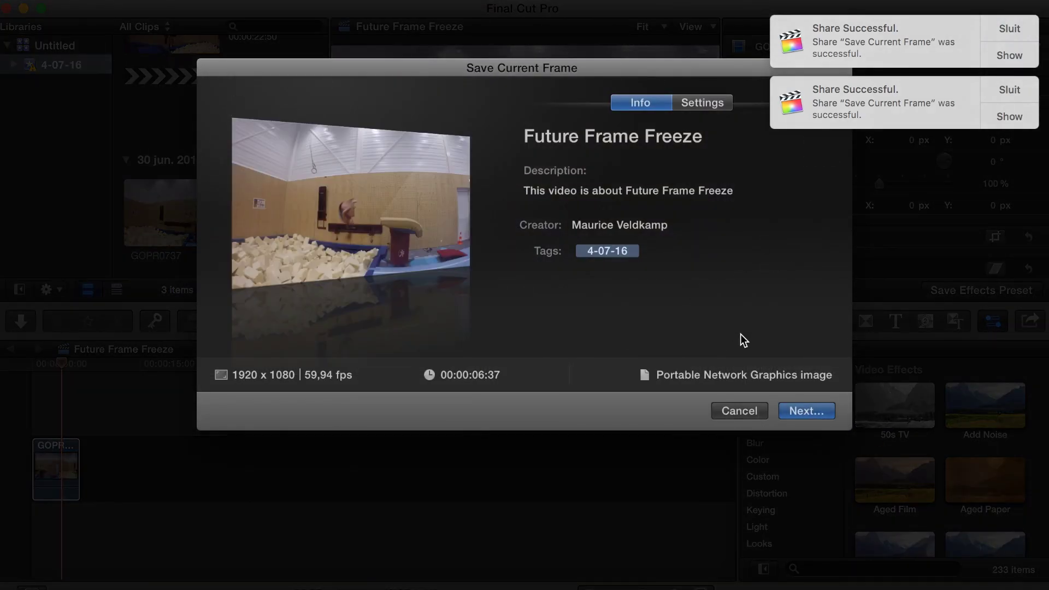
left_click(795, 410)
type("4-")
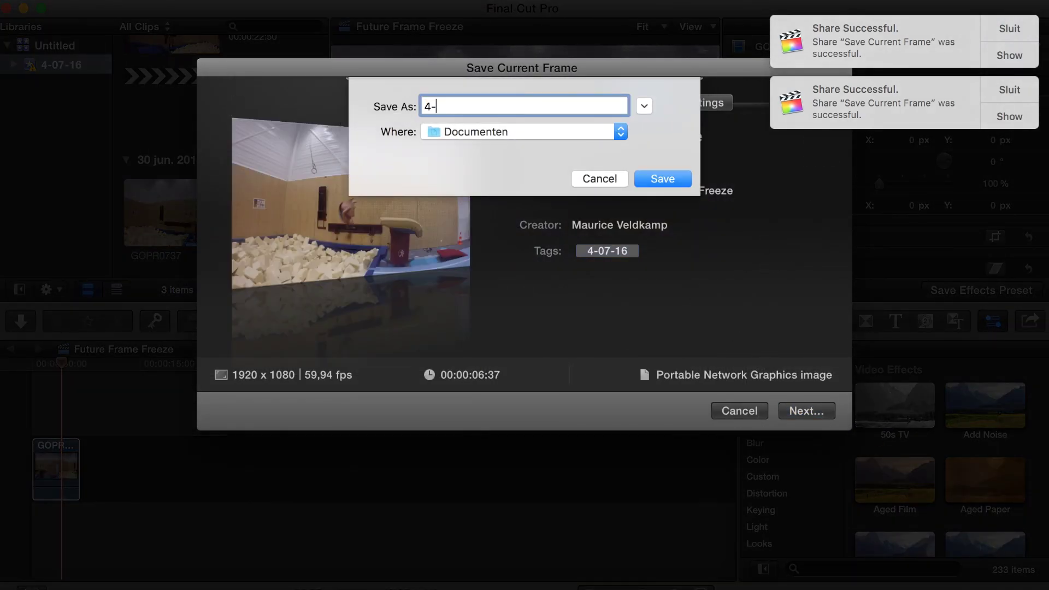
type("10")
key("Return")
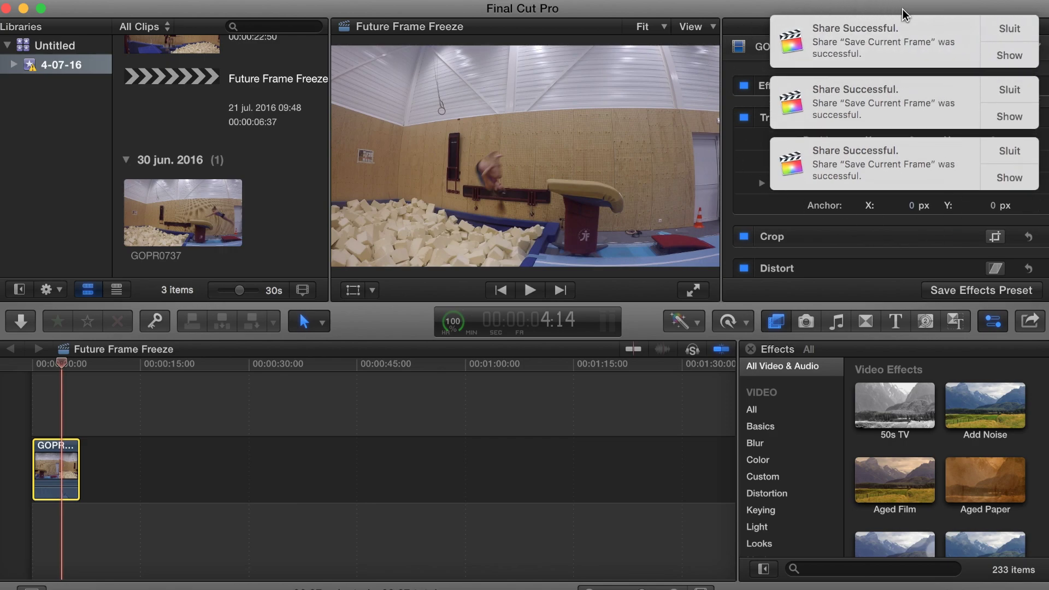
Step: Dismiss the share notifications and add 3-31.png, 3-54.png and 4-14.png from the Documenten folder in Finder above the GOPR0737 clip, starting at the timeline's beginning
left_click(995, 32)
left_click(997, 34)
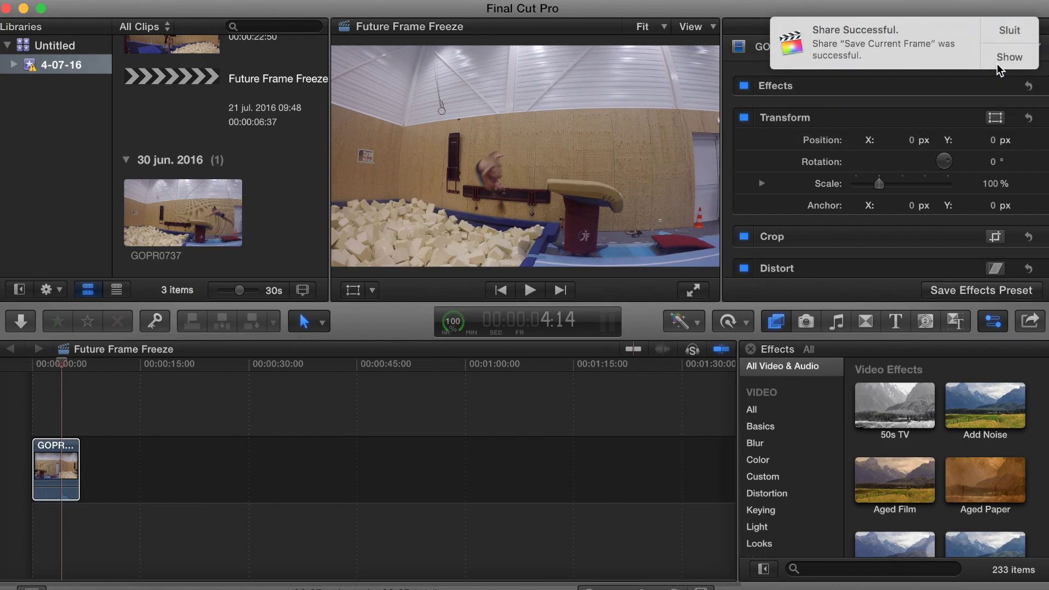
left_click(998, 33)
left_click(123, 587)
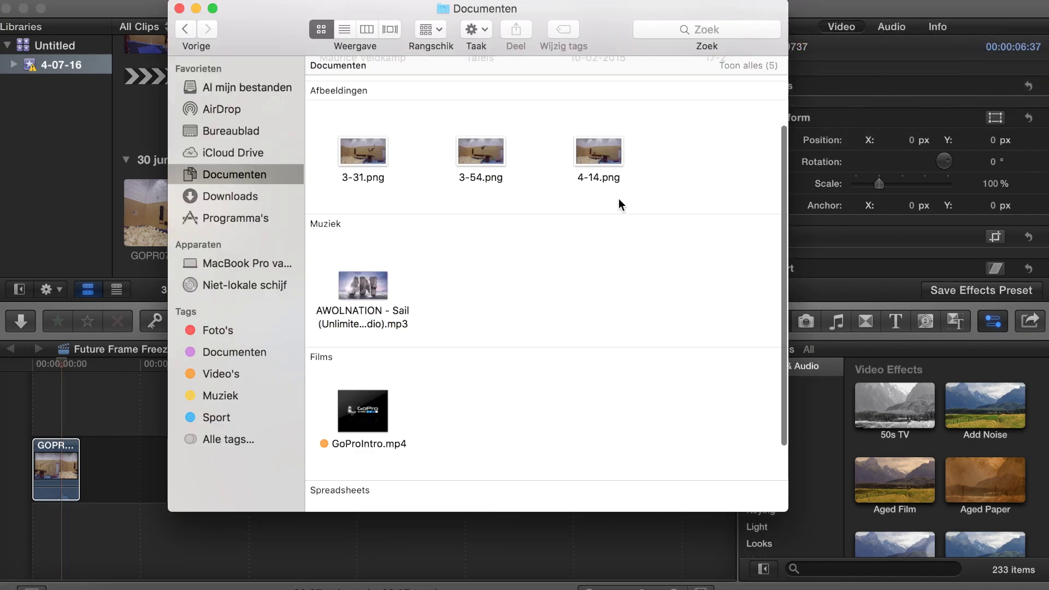
left_click_drag(613, 195, 16, 402)
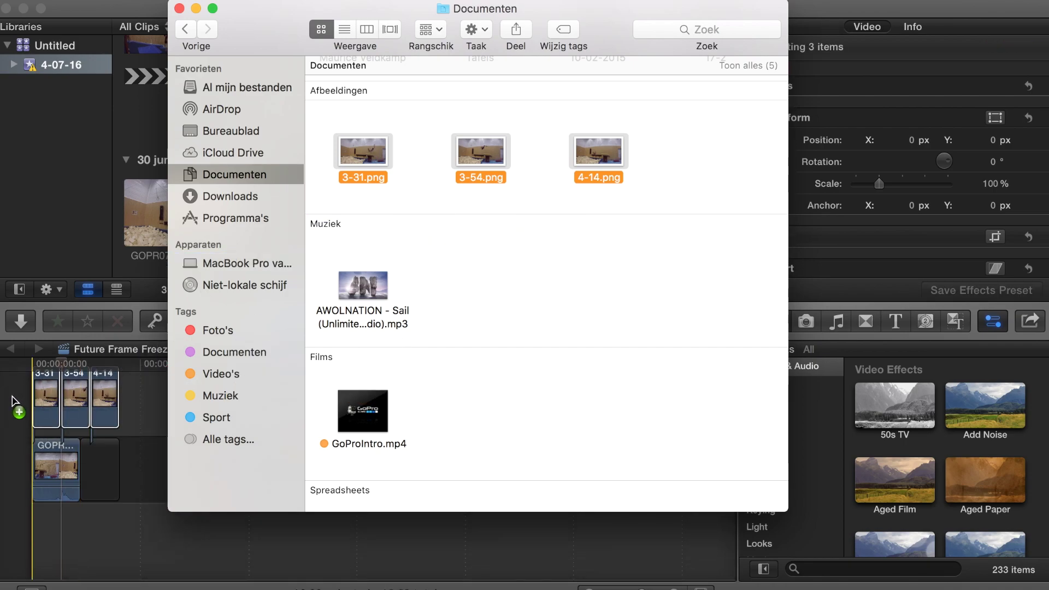
left_click(424, 504)
left_click(364, 454)
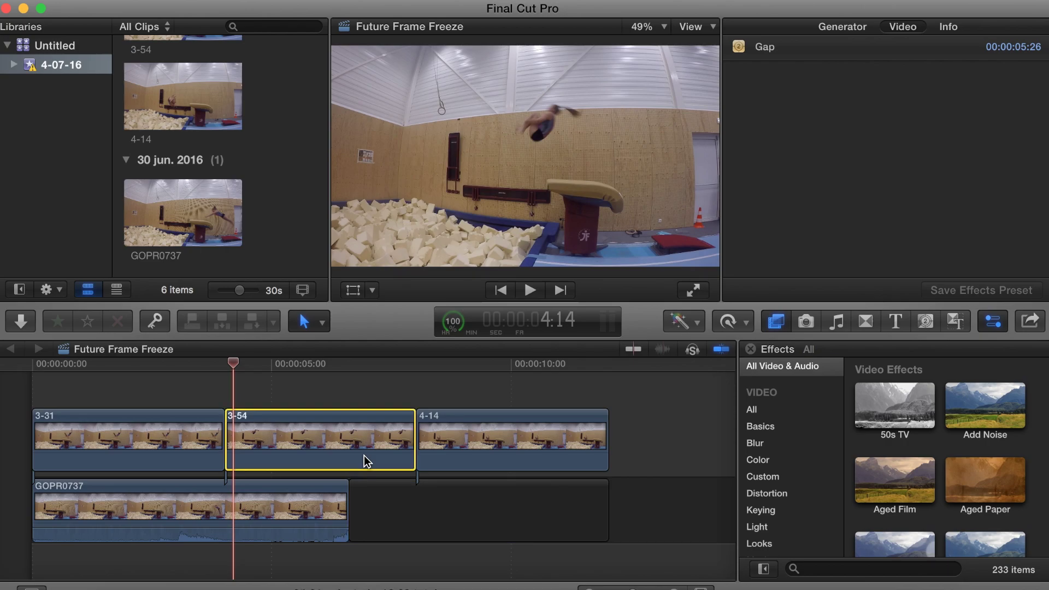
Step: Stack the 3-54 and 4-14 stills below the 3-31 still so that all three start at the timeline's beginning
left_click(95, 424)
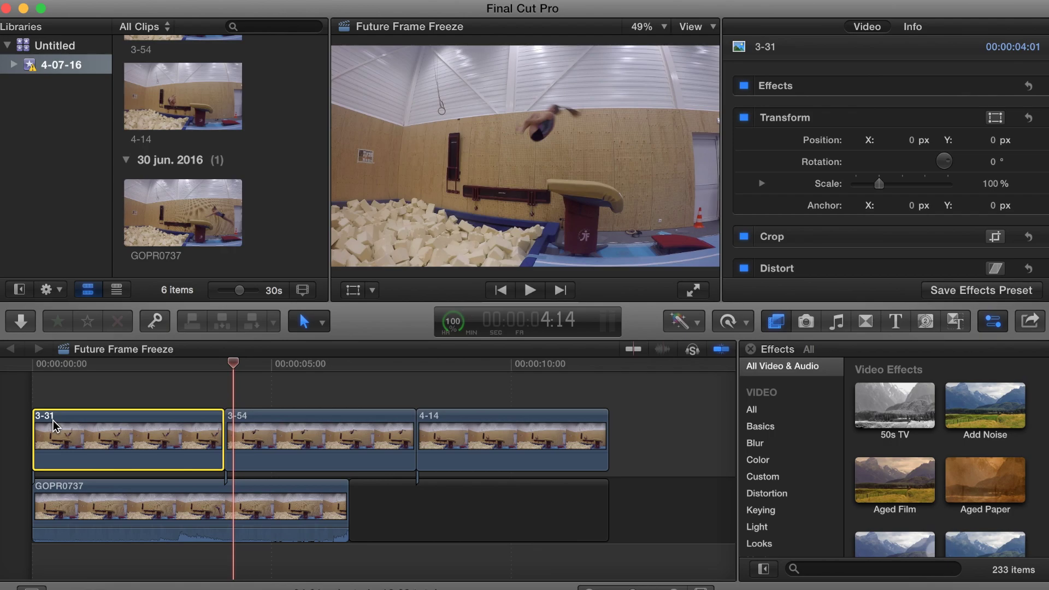
left_click(242, 420)
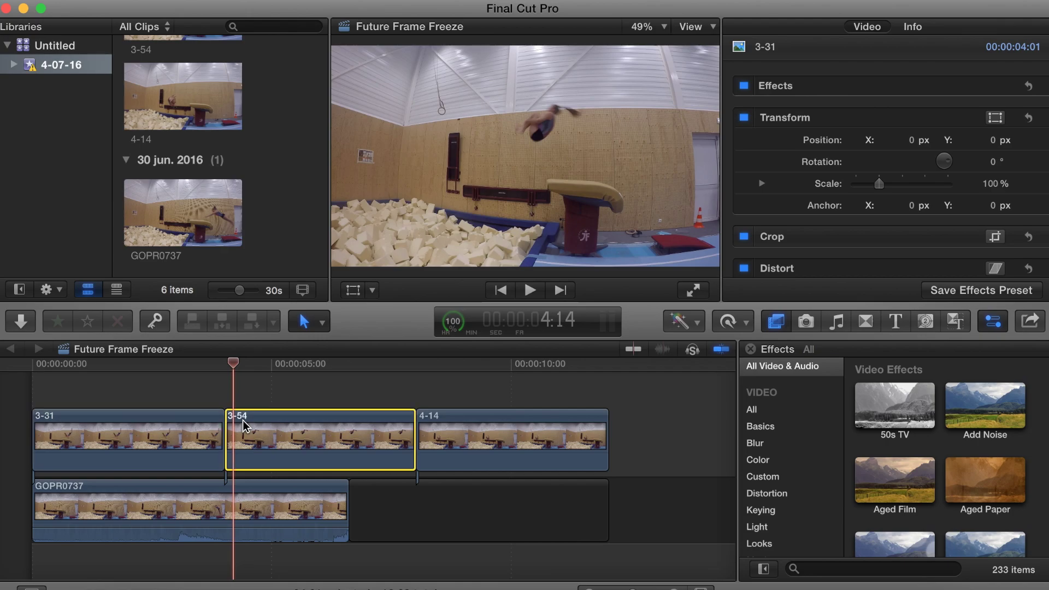
left_click(174, 429)
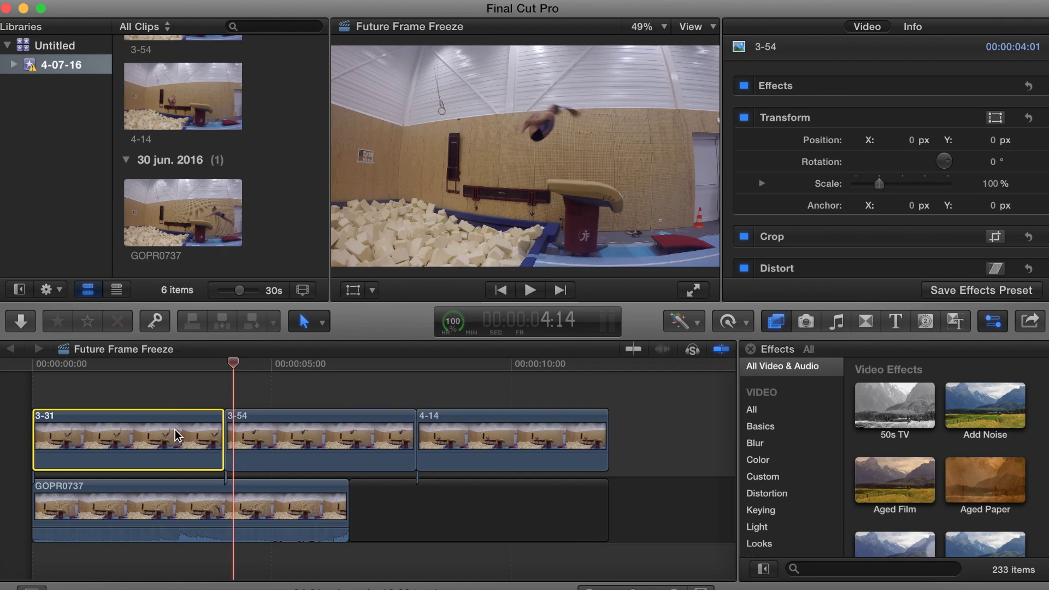
left_click(292, 426)
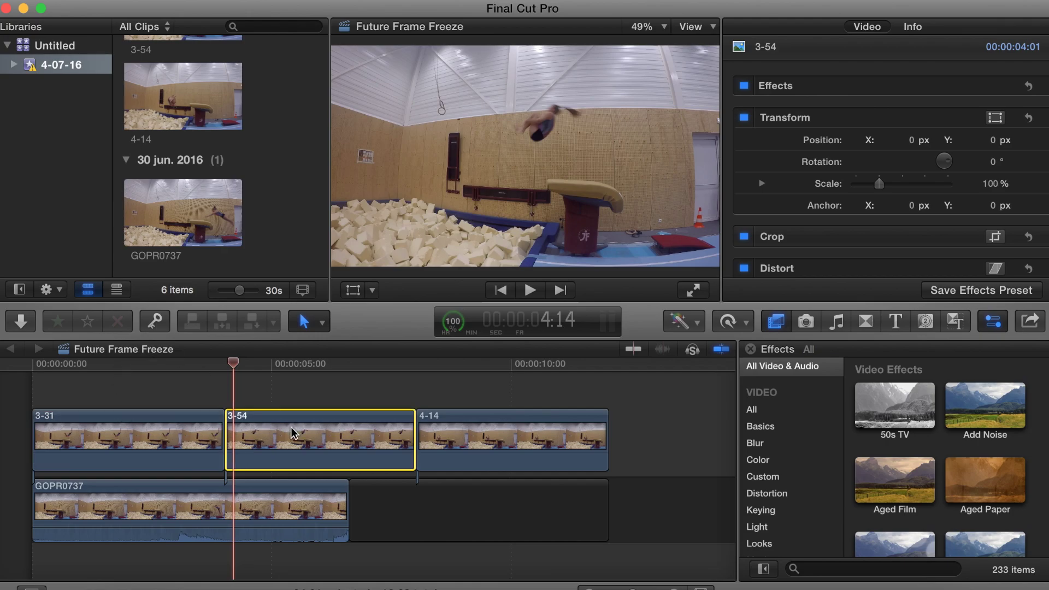
left_click_drag(293, 432, 89, 431)
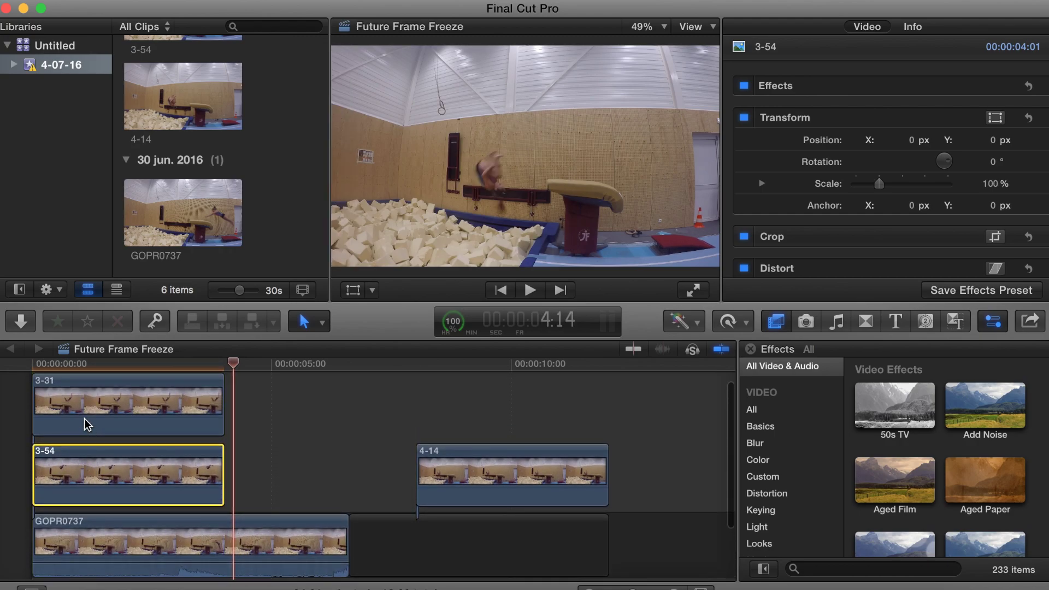
left_click(77, 401)
left_click_drag(487, 453, 78, 457)
left_click(251, 445)
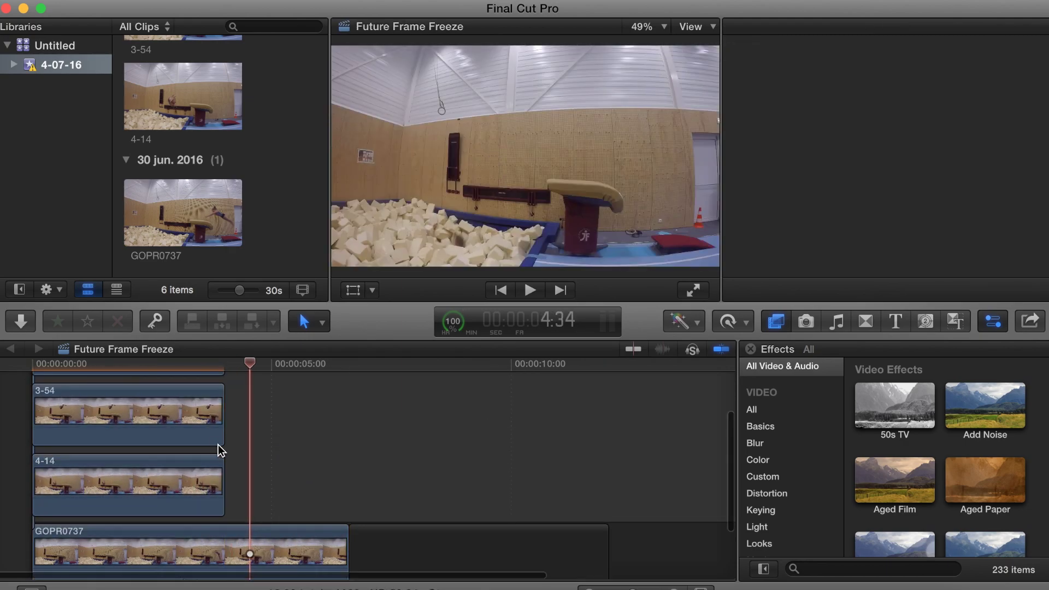
Step: Trim the end of the 3-31 still to a duration of 3:31
scroll(218, 445, "up", 3)
left_click(100, 424)
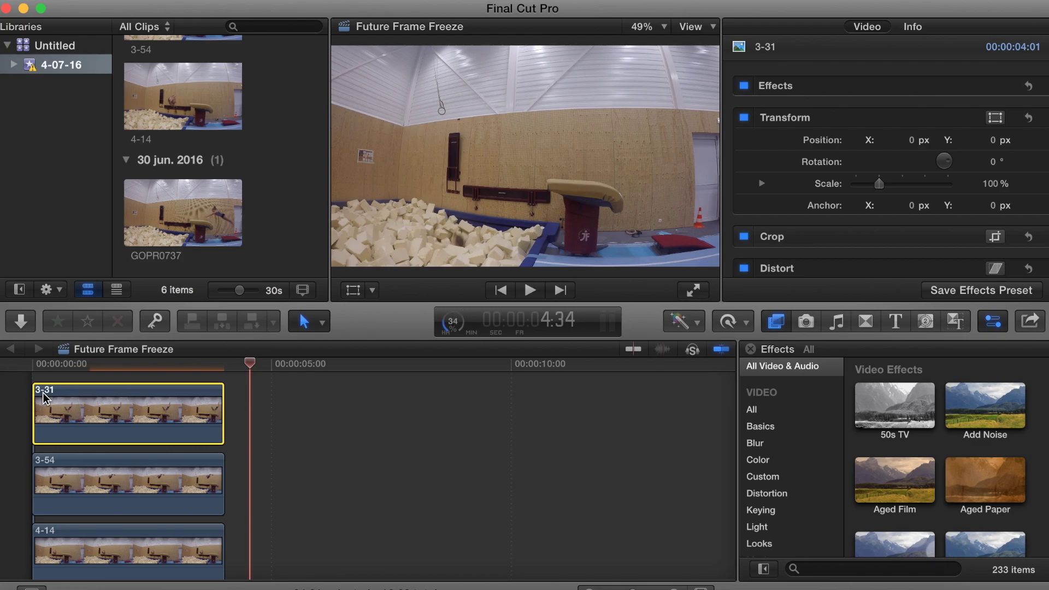
left_click_drag(221, 411, 196, 412)
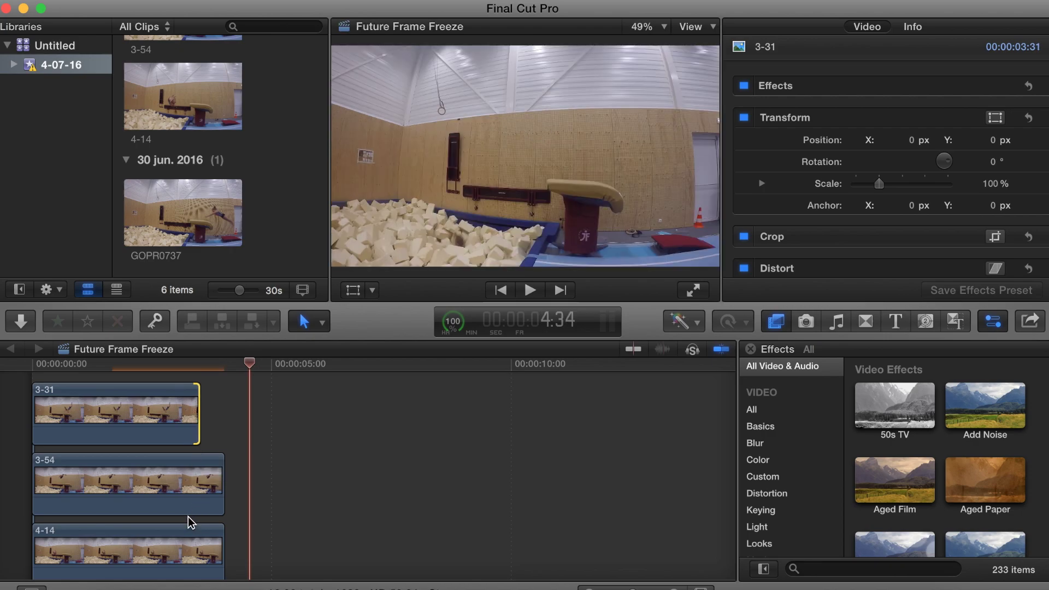
Step: Trim the end of the 3-54 still to a duration of exactly 3:54
left_click(174, 491)
left_click_drag(217, 486, 195, 478)
key("super+equal")
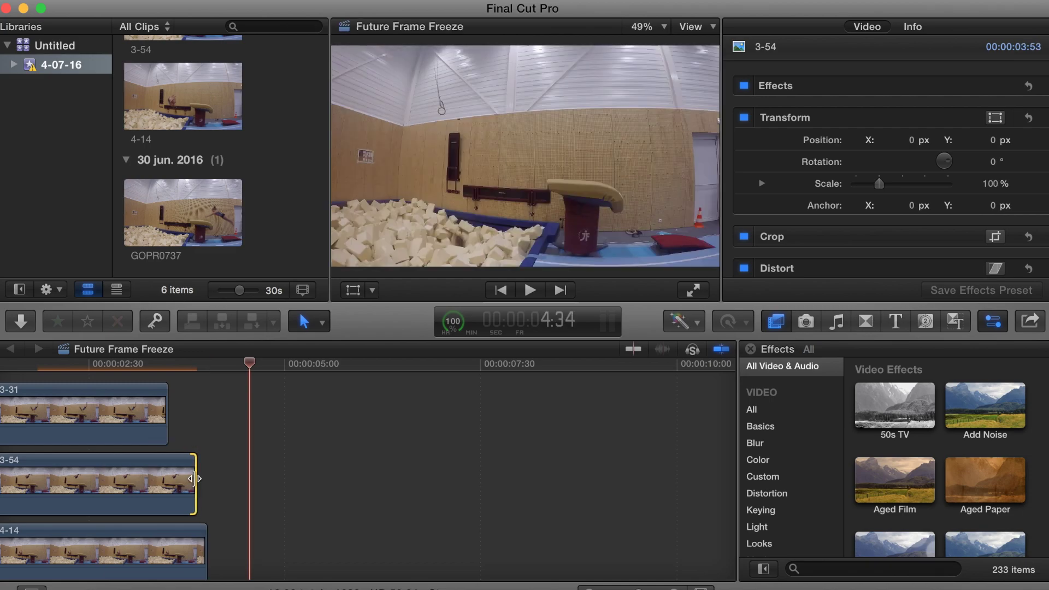
key("super+equal")
scroll(189, 477, "left", 2)
right_click(180, 479)
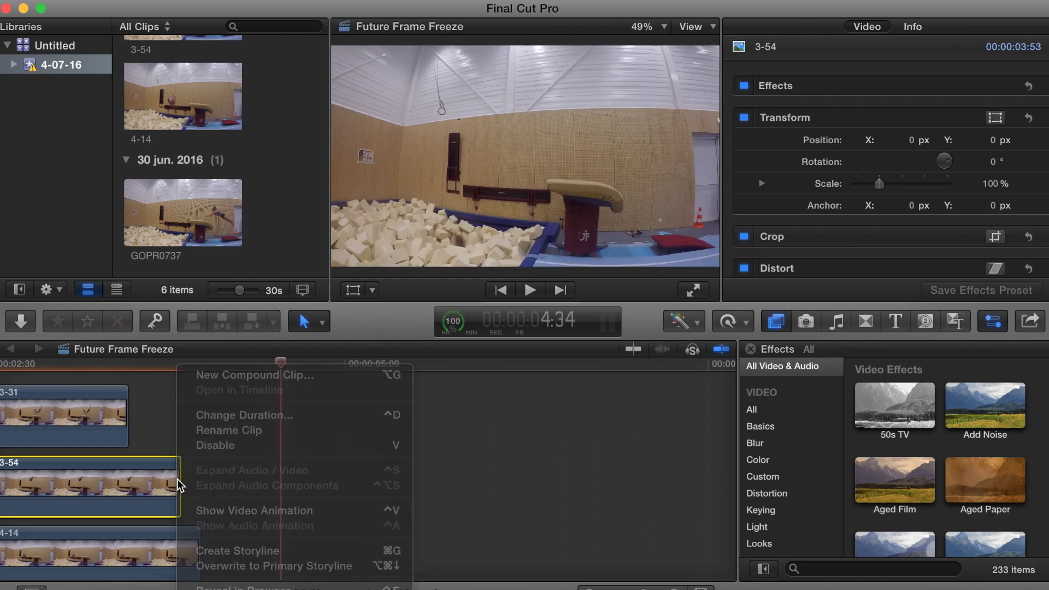
left_click(177, 481)
left_click_drag(178, 480, 179, 479)
Step: Trim the end of the 4-14 still to a duration of 4:14, and play the timeline from its beginning
scroll(179, 478, "down", 3)
scroll(179, 478, "left", 10)
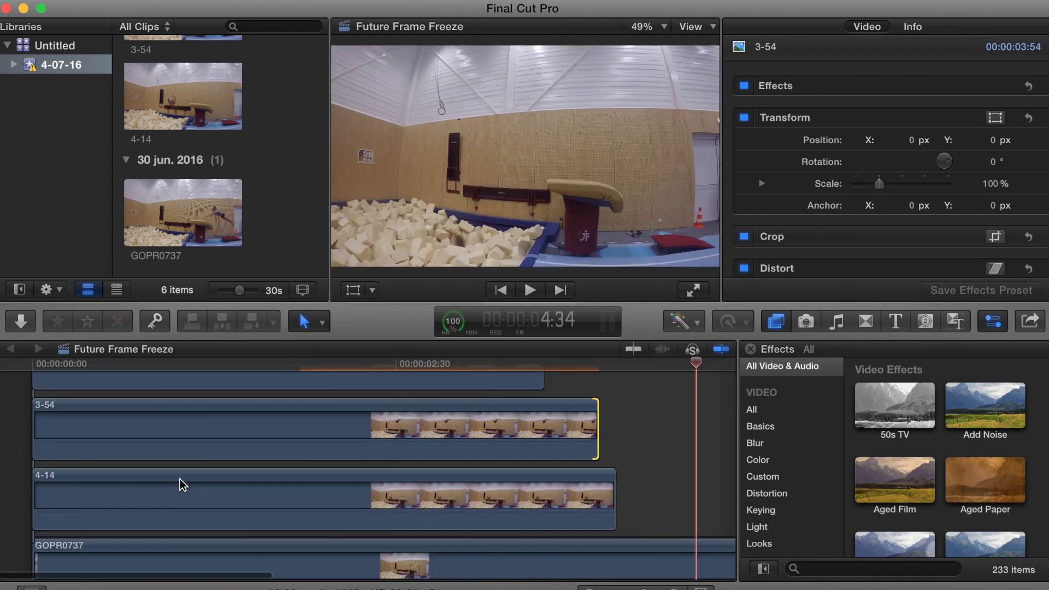
key("super+minus")
left_click(260, 480)
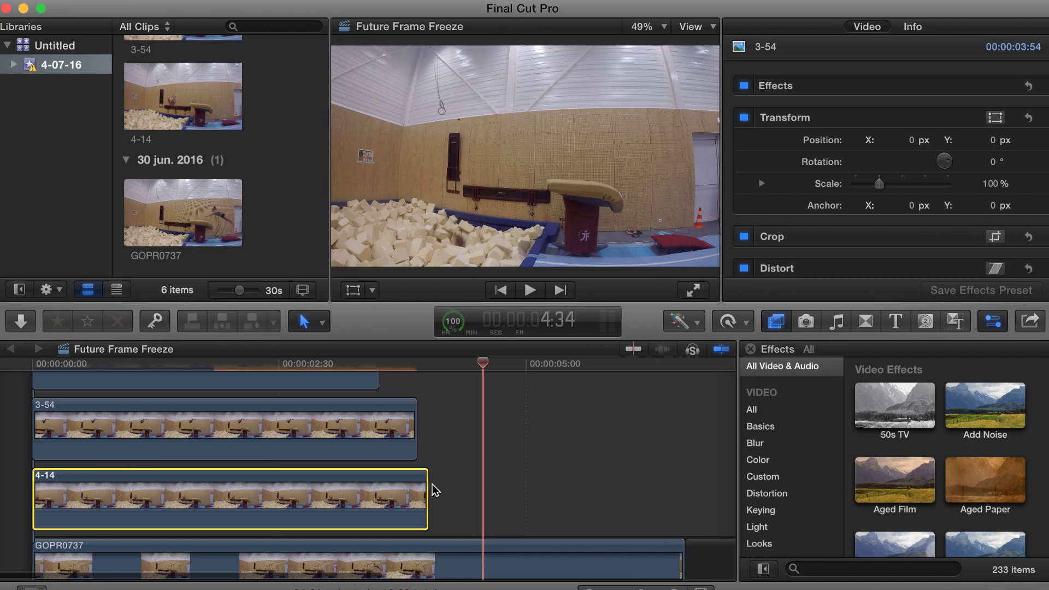
left_click_drag(427, 490, 445, 496)
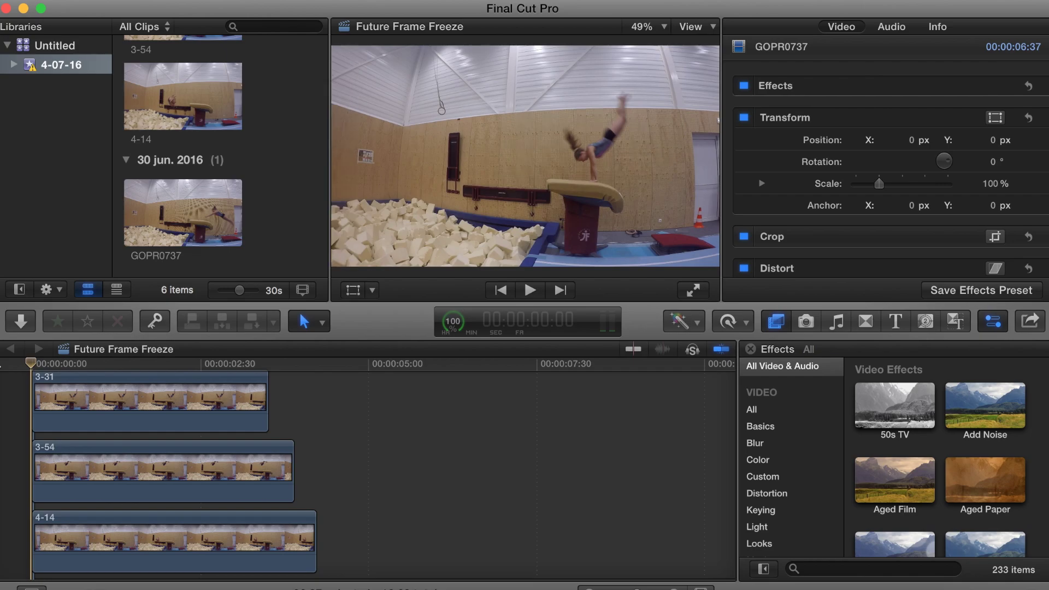
key("space")
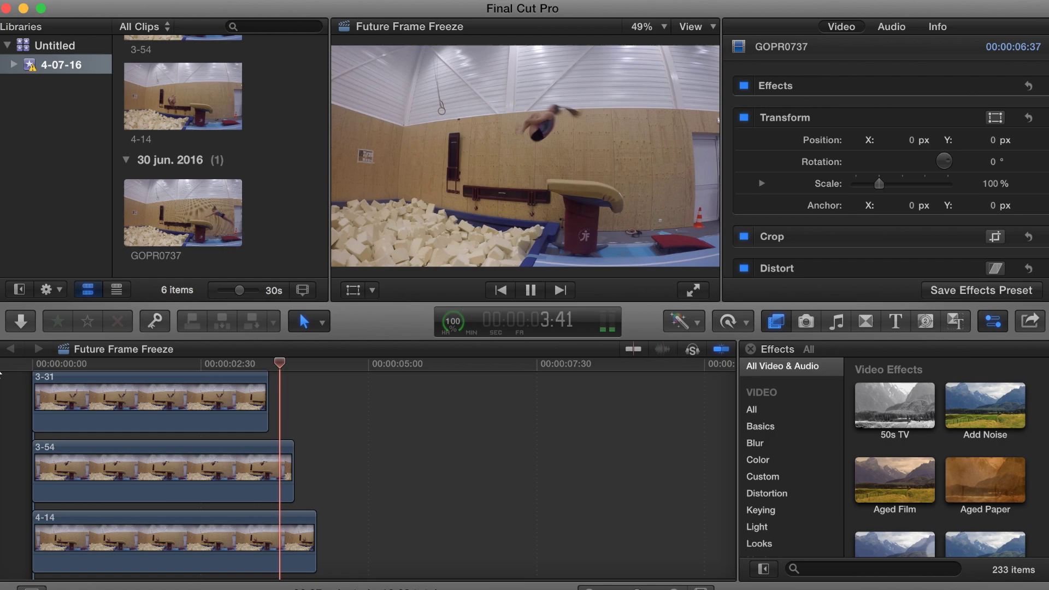
key("space")
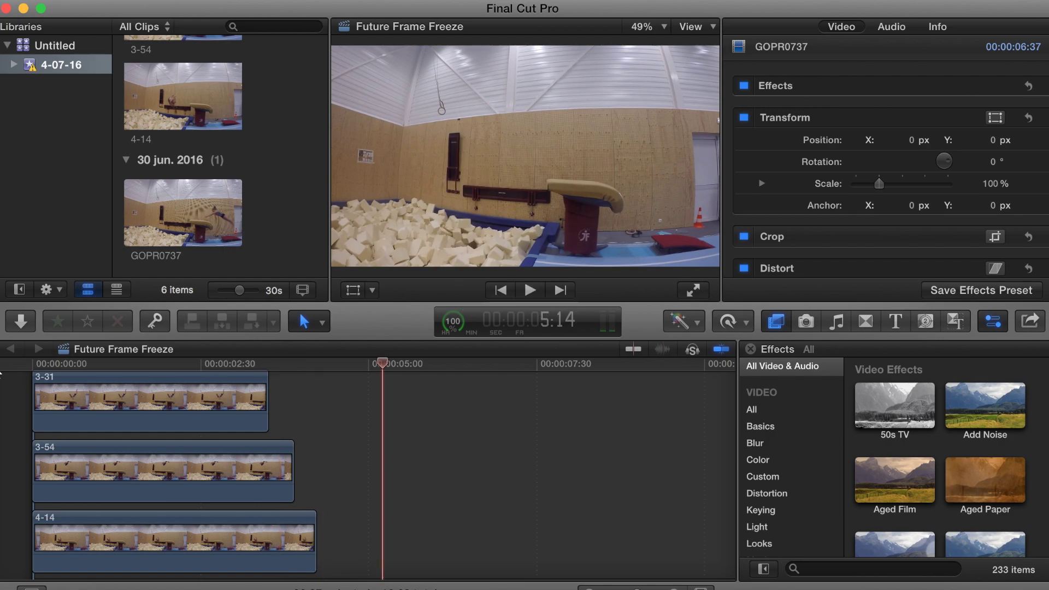
Step: Search the effects for "mask" and apply Draw Mask to the 3-31, 3-54 and 4-14 stills
scroll(800, 453, "down", 5)
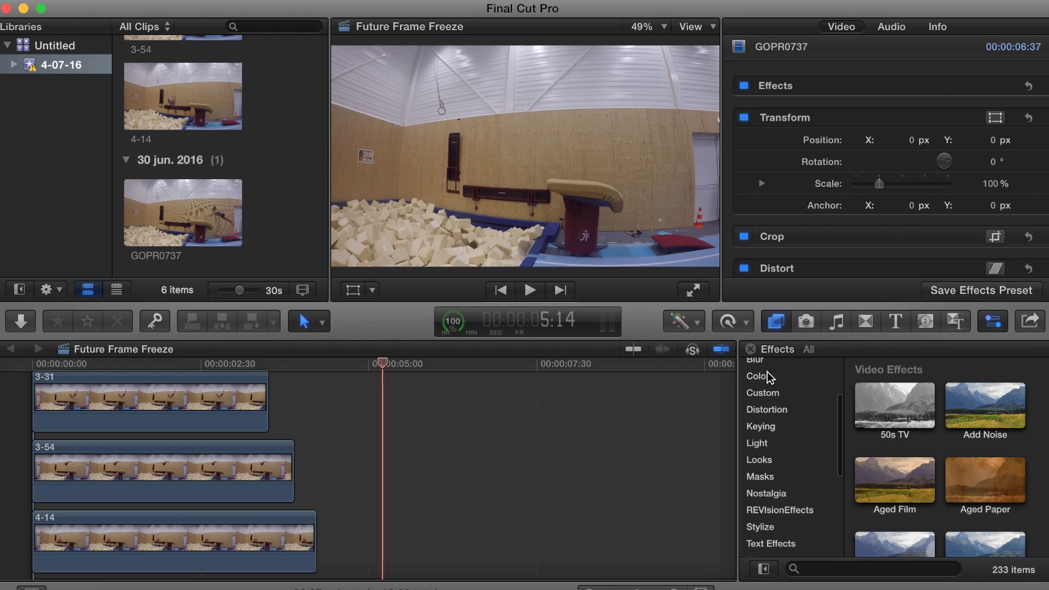
left_click(815, 569)
type("mask")
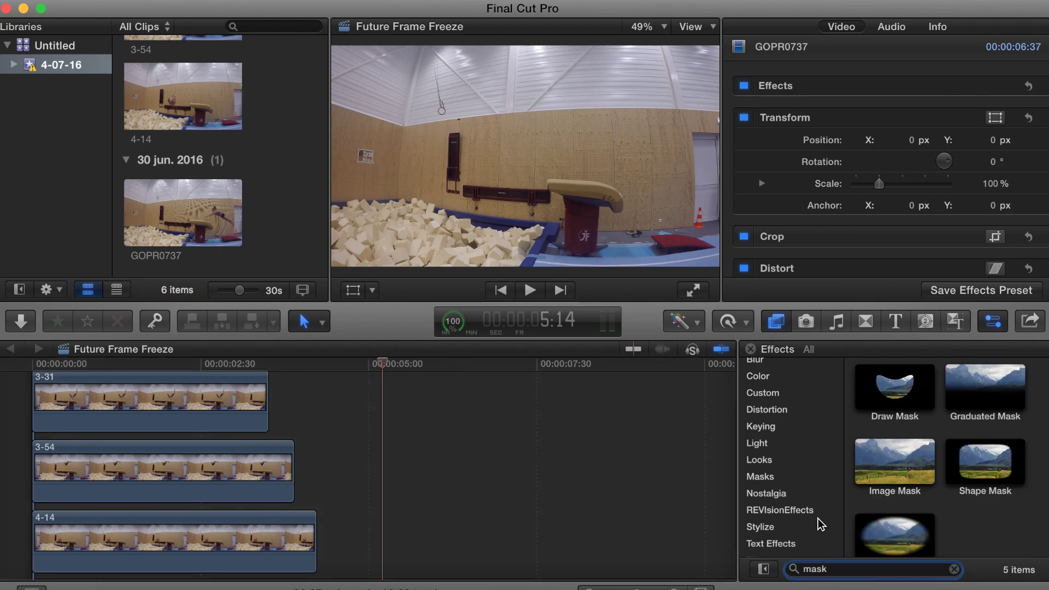
left_click(880, 387)
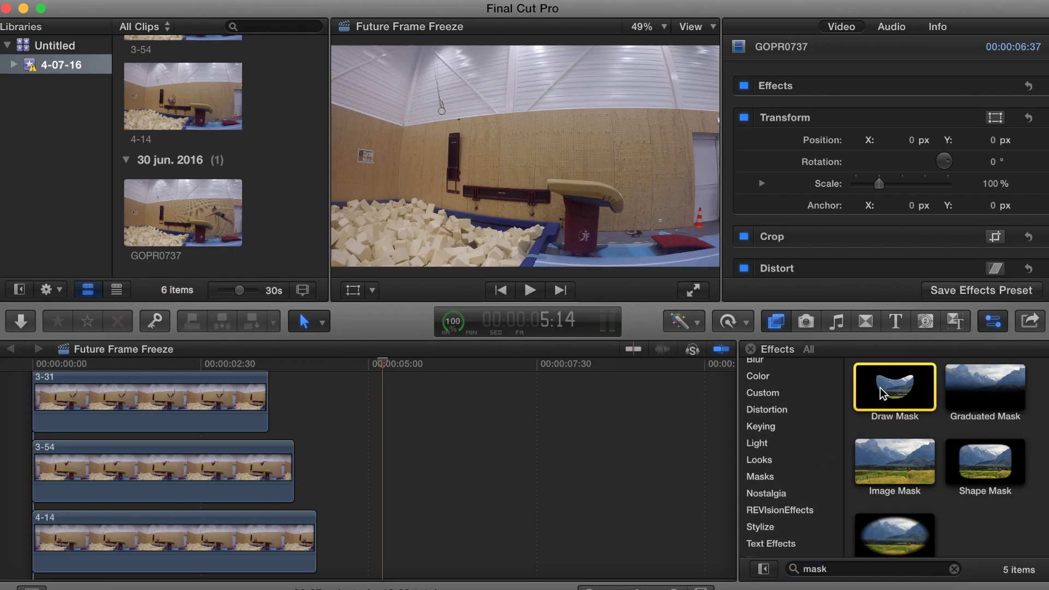
mouse_move(880, 388)
left_mouse_down()
mouse_move(348, 366)
mouse_move(228, 393)
mouse_move(890, 388)
mouse_move(249, 484)
mouse_move(235, 473)
left_mouse_up()
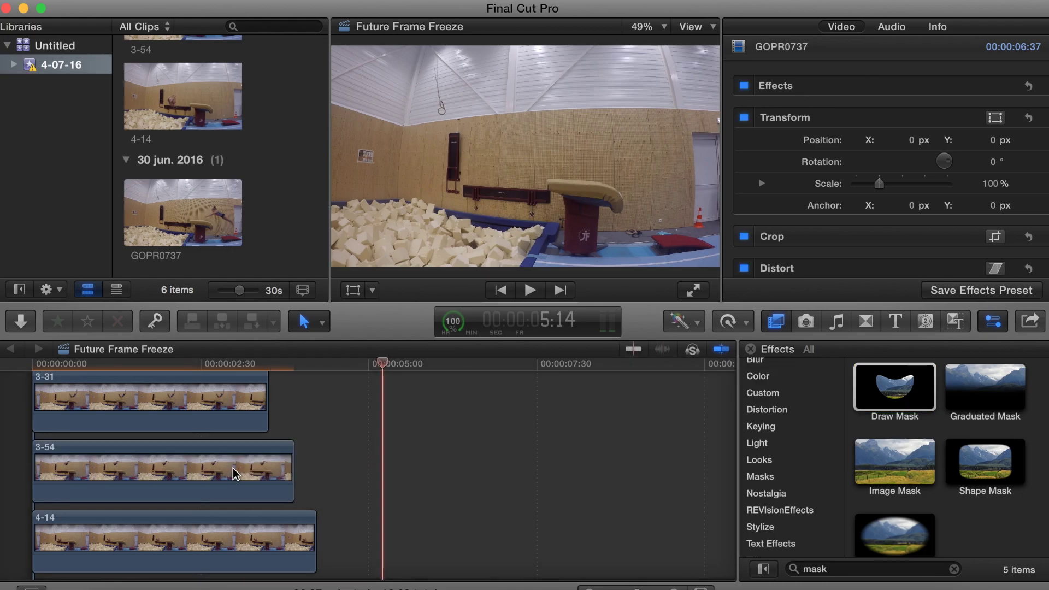
mouse_move(905, 418)
left_mouse_down()
mouse_move(457, 471)
mouse_move(290, 539)
left_mouse_up()
Step: Select the 3-31 still at 1:41 and magnify the viewer to 150% around the gymnast on the vault, without transform controls
left_click(145, 364)
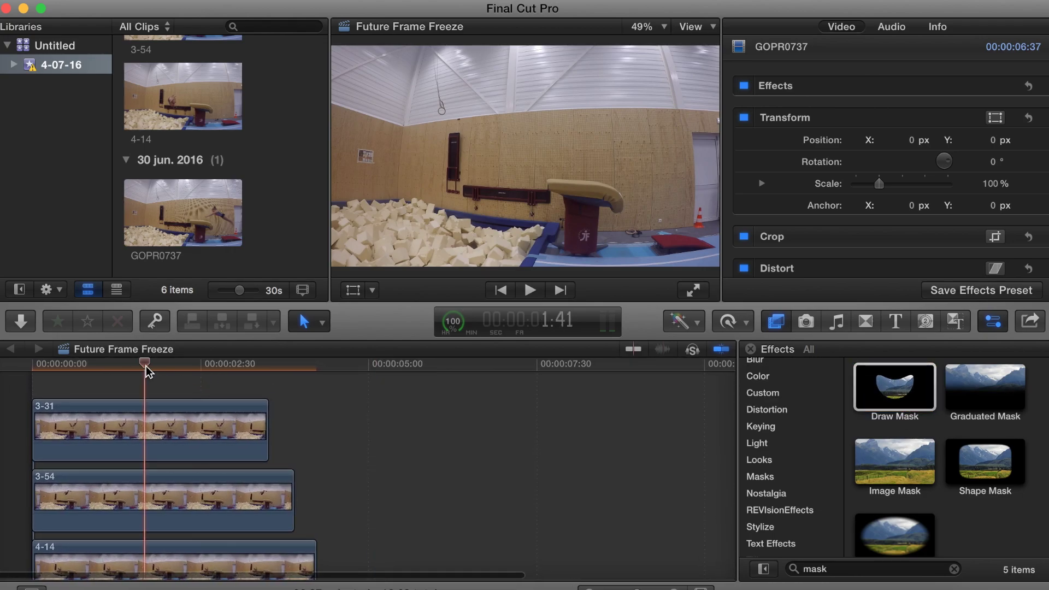
left_click(118, 427)
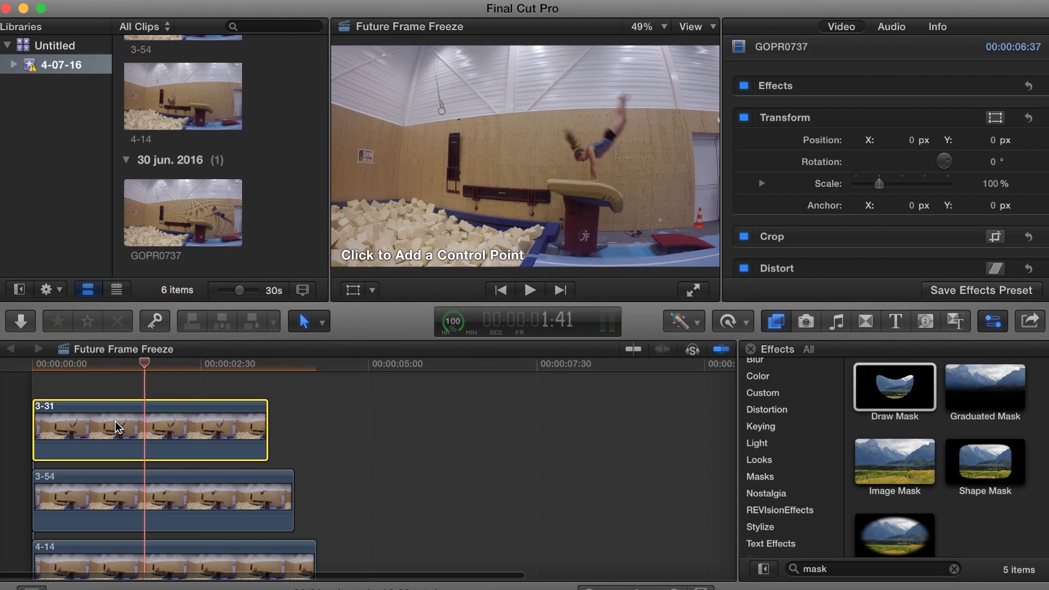
left_click(646, 30)
key("Escape")
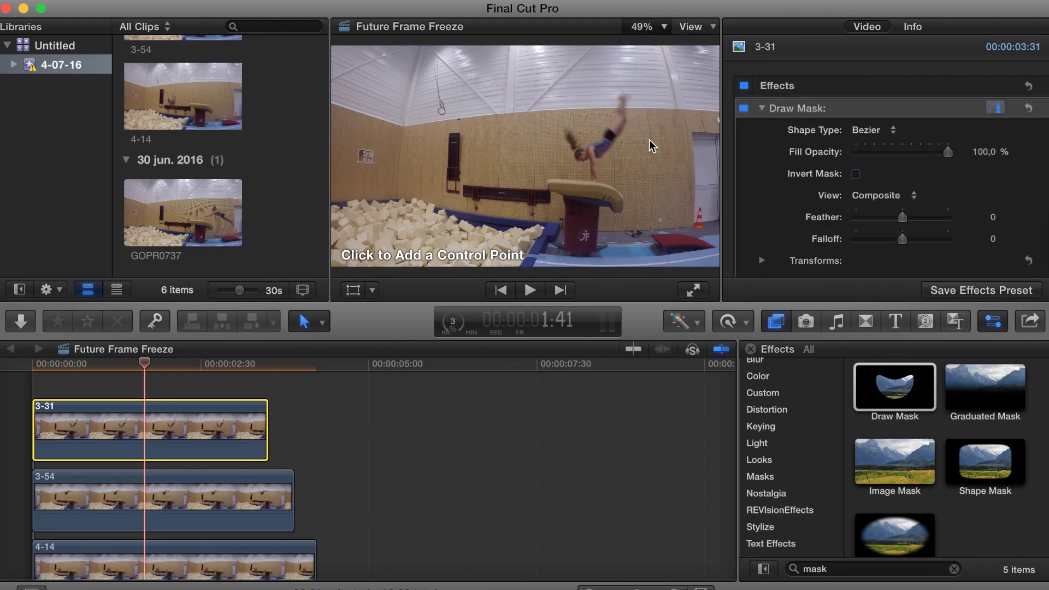
right_click(687, 158)
left_click(689, 163)
right_click(687, 159)
left_click(695, 163)
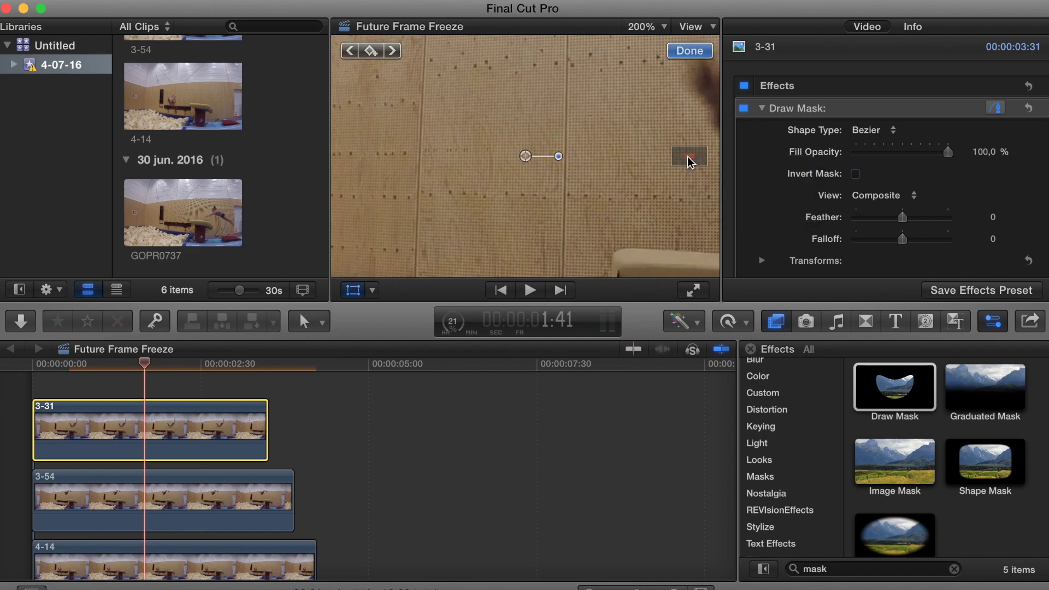
left_click_drag(691, 158, 691, 131)
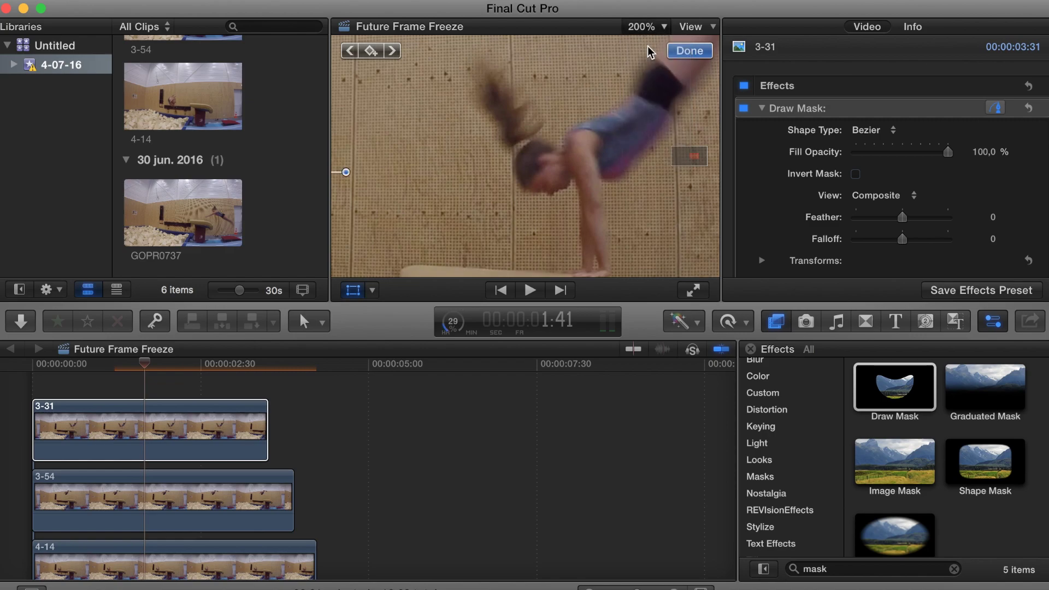
left_click(636, 29)
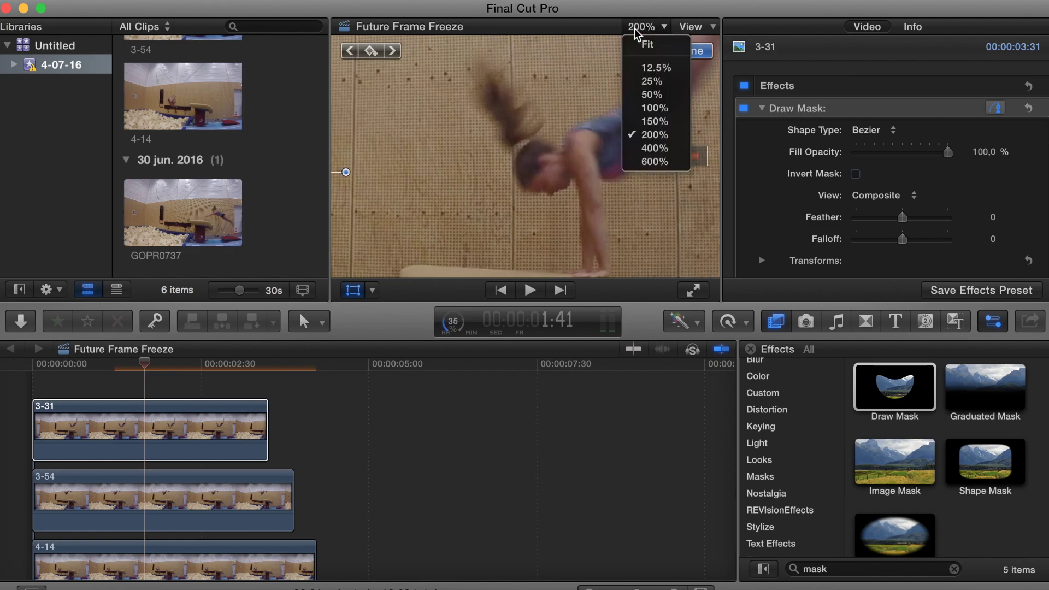
left_click(650, 122)
left_click_drag(699, 153, 701, 159)
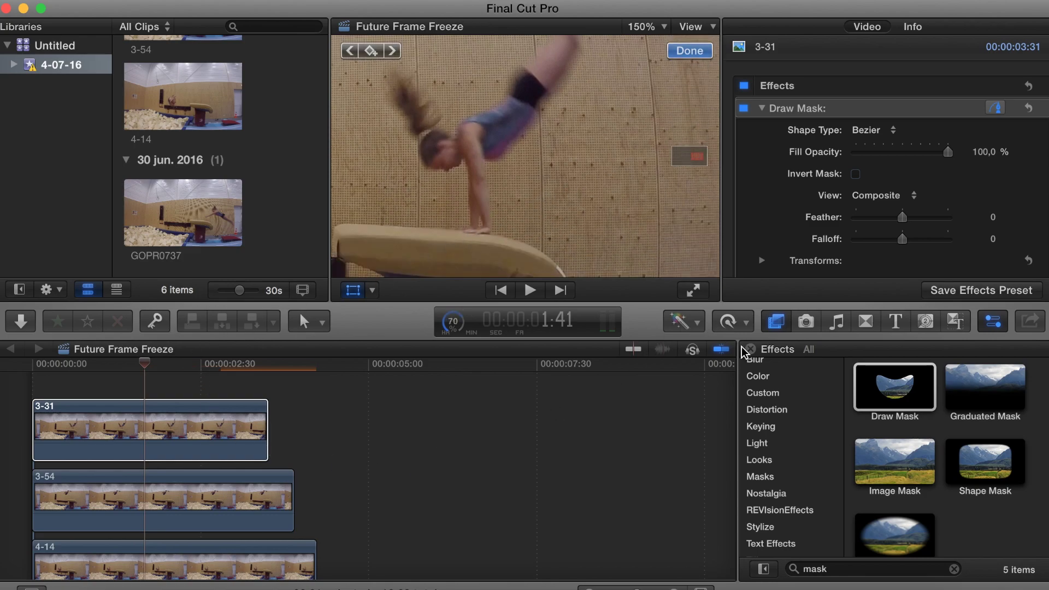
left_click_drag(897, 401, 164, 456)
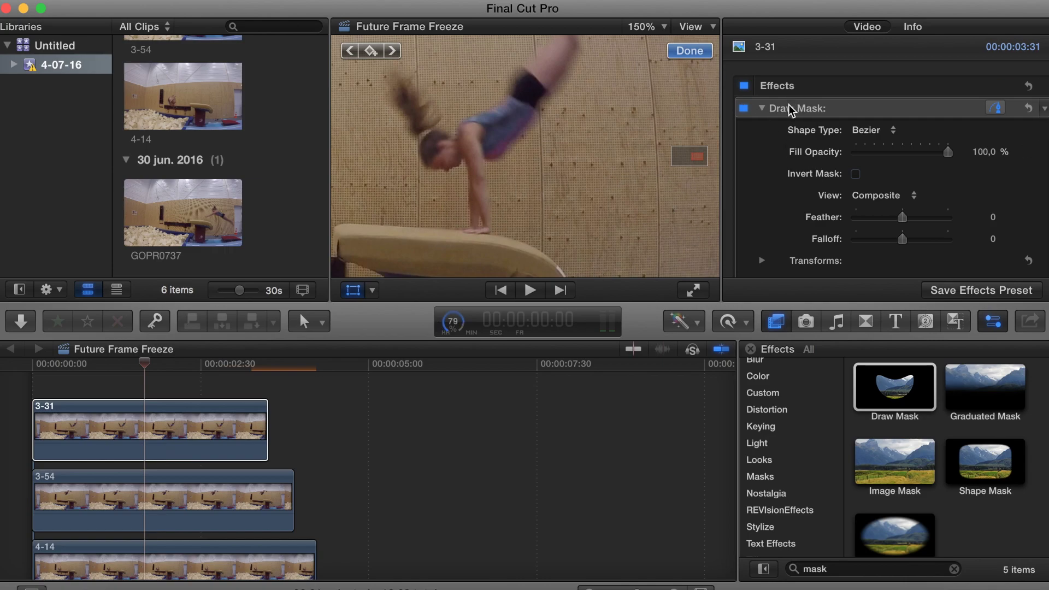
left_click(689, 50)
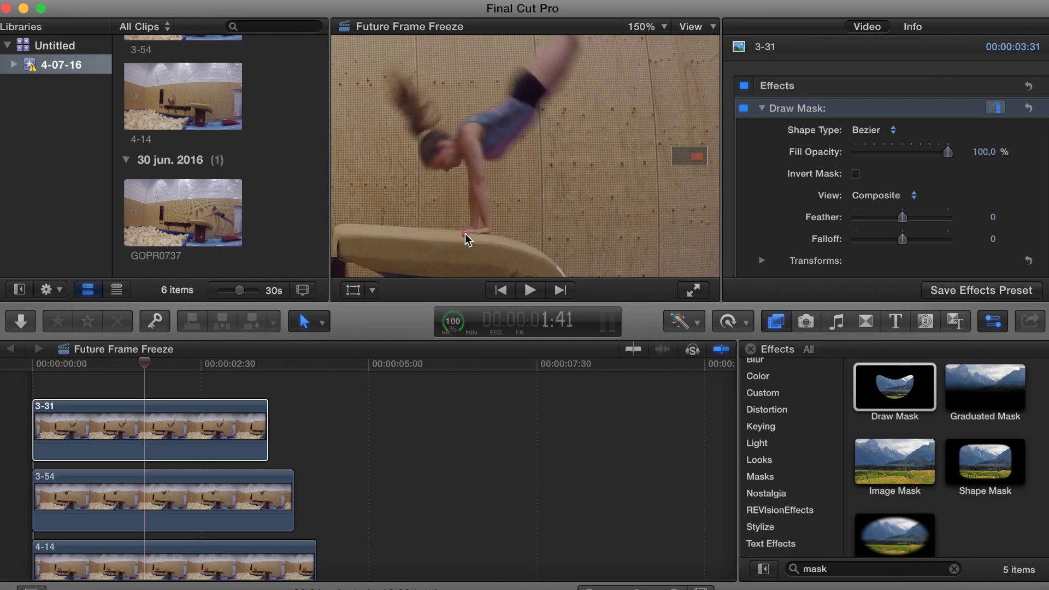
Step: Draw a closed mask around the gymnast in the 3-31 still, following her hands, torso, legs, ponytail, head and arms
left_click(465, 234)
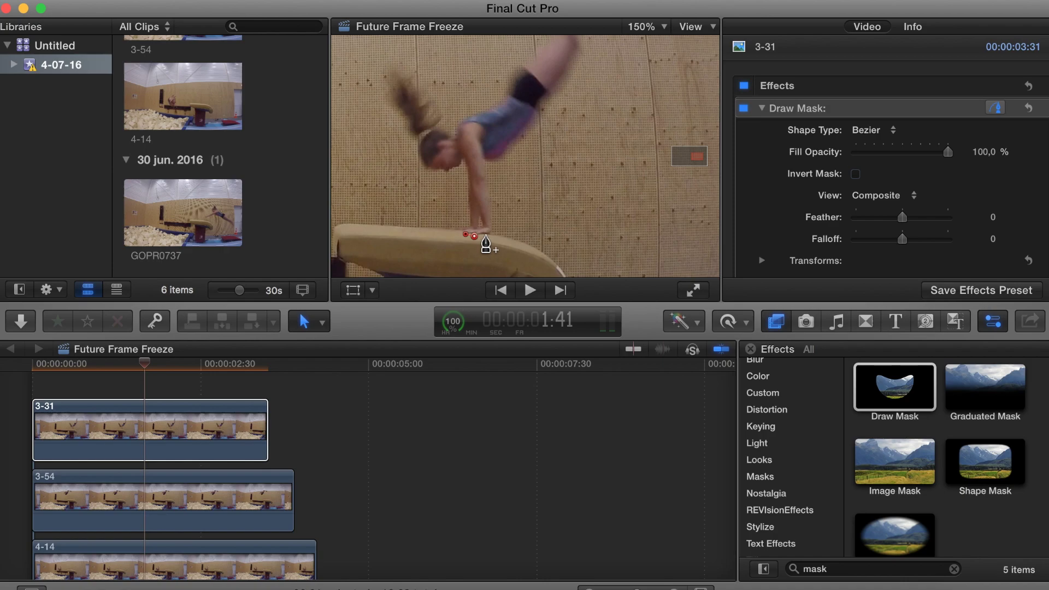
left_click(482, 235)
left_click(489, 234)
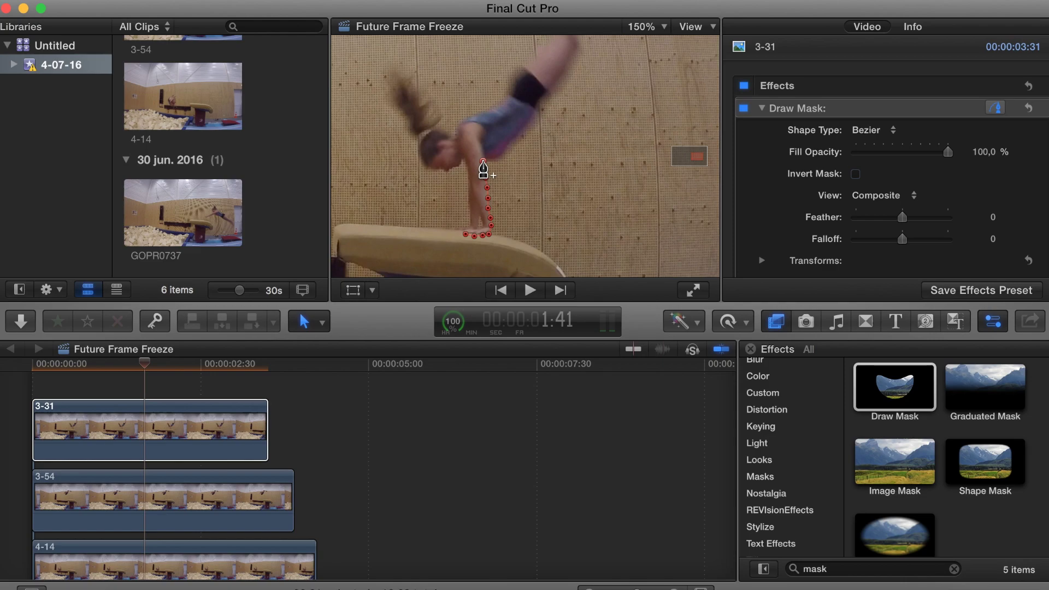
left_click(491, 162)
left_click(498, 156)
left_click(507, 147)
left_click(514, 137)
left_click(521, 132)
left_click(528, 126)
left_click(532, 113)
left_click(537, 104)
left_click(547, 90)
left_click(556, 83)
left_click(565, 68)
left_click(570, 59)
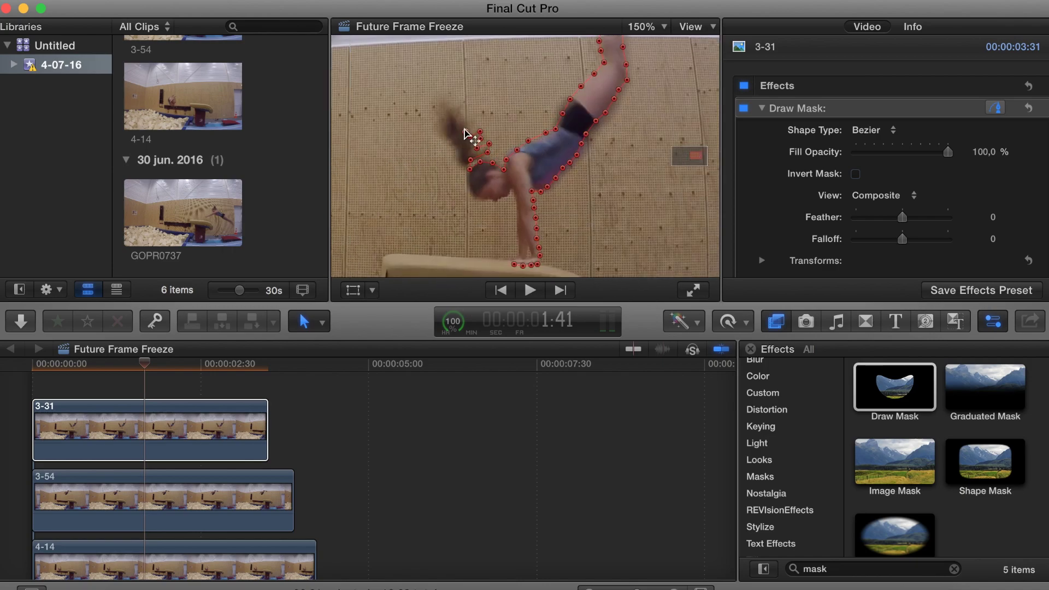
left_click(467, 177)
left_click(469, 191)
left_click(481, 198)
left_click(501, 201)
left_click(514, 221)
left_click(519, 249)
left_click(504, 260)
left_click(515, 267)
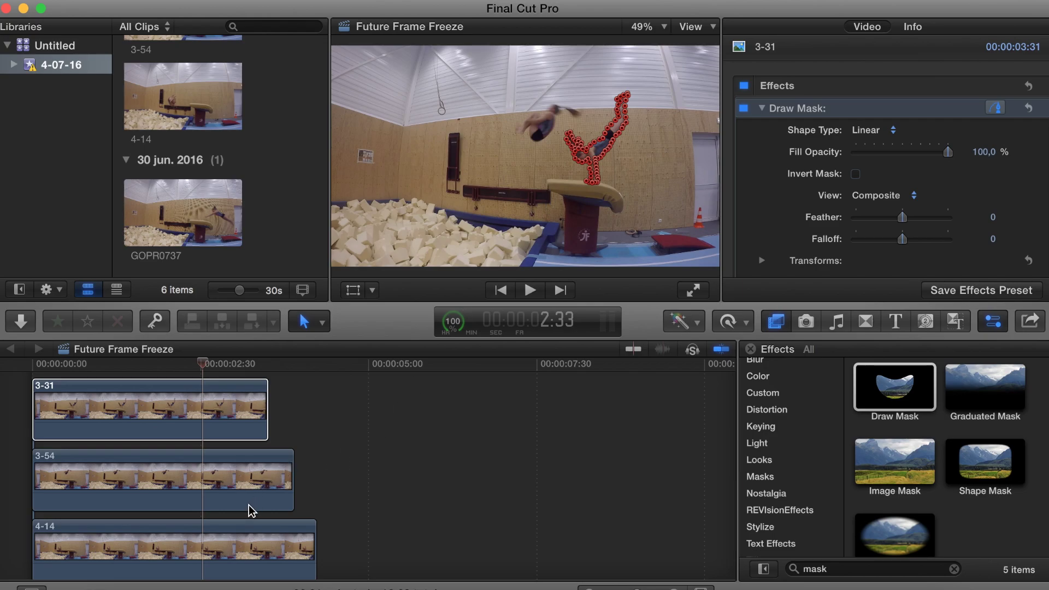
Step: Outline the tucked gymnast in the 3-54 still with Draw Mask control points at 150% magnification
left_click(212, 481)
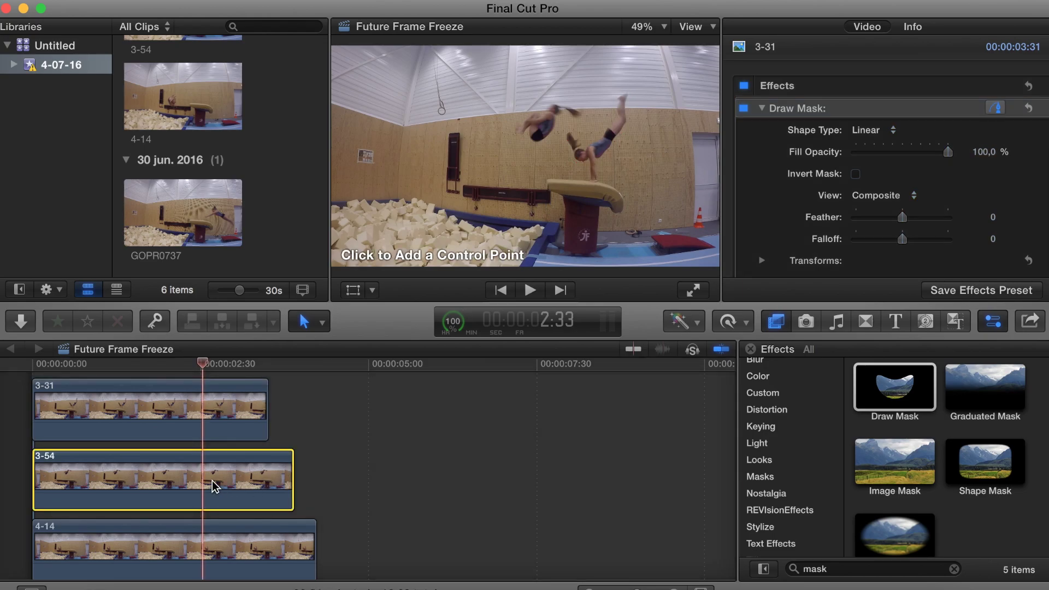
scroll(207, 487, "down", 2)
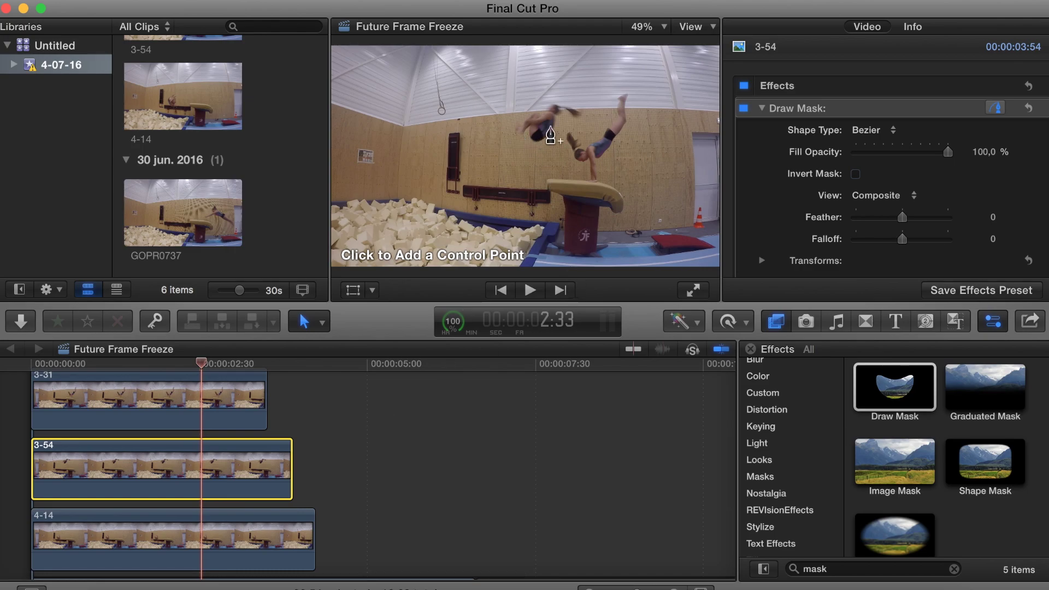
left_click(663, 27)
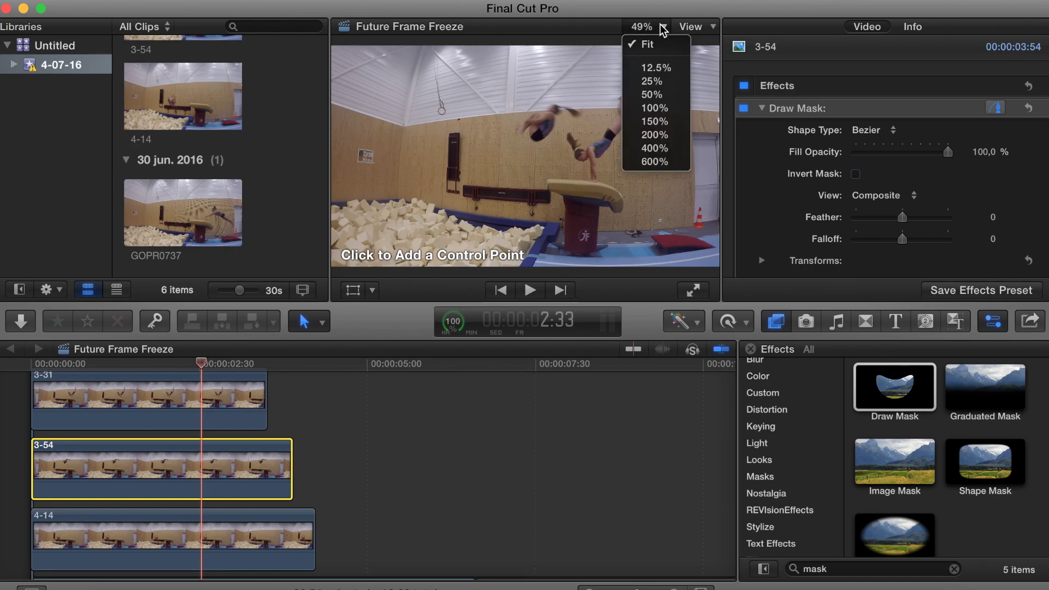
left_click(655, 121)
left_click_drag(690, 160, 695, 156)
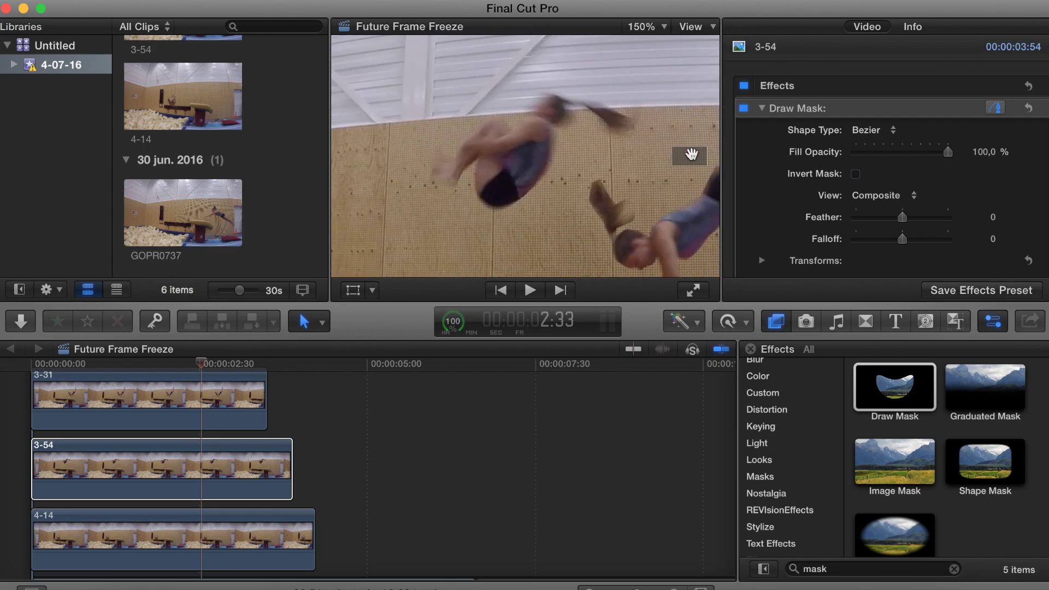
left_click(566, 107)
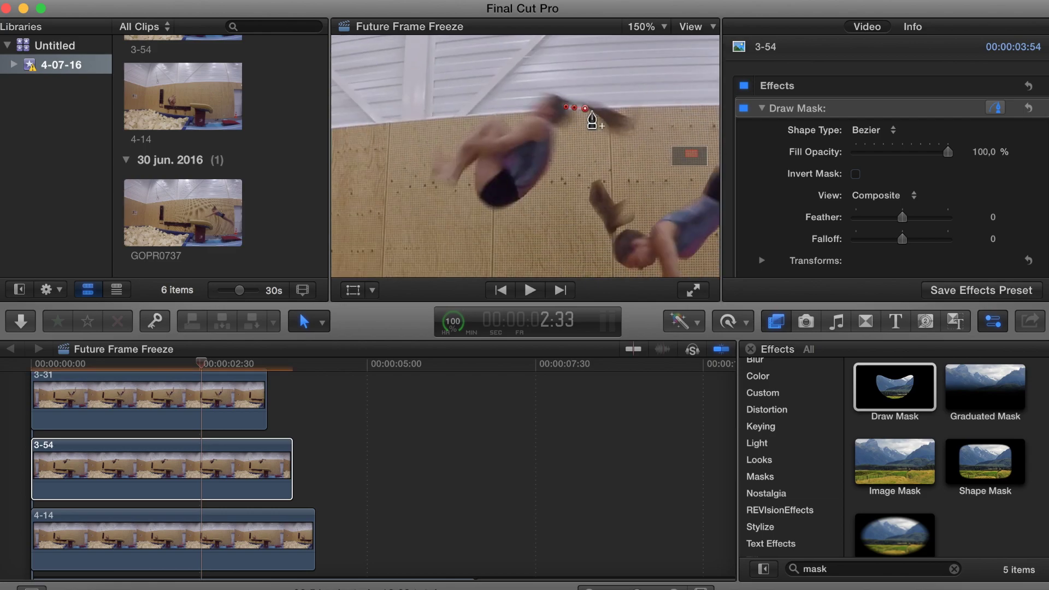
left_click(547, 104)
left_click(468, 158)
left_click(479, 196)
left_click(554, 134)
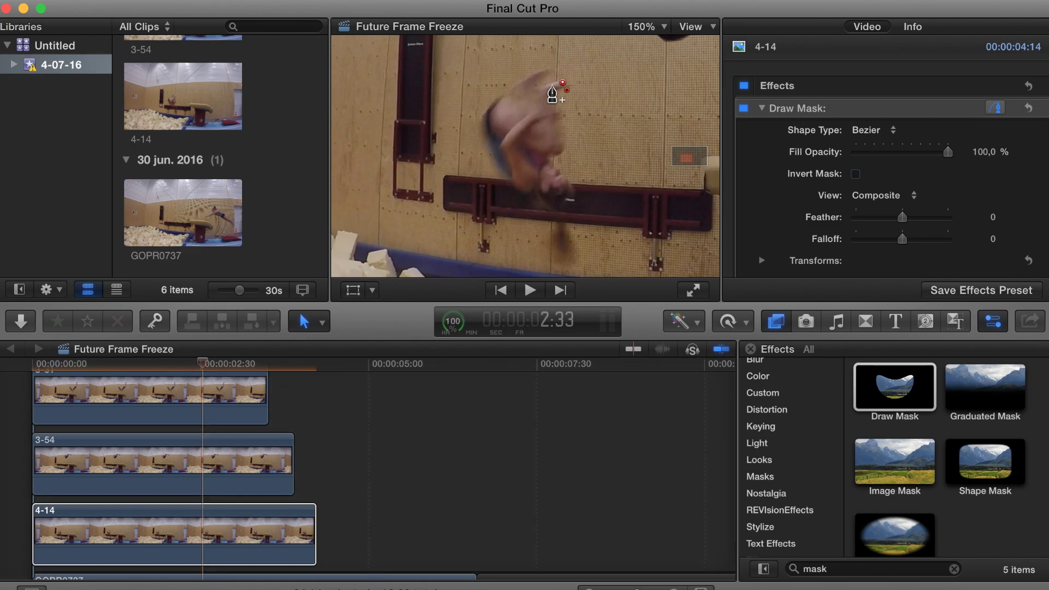
Step: Draw a closed mask around the falling gymnast in the 4-14 still, including her ponytail
left_click(555, 215)
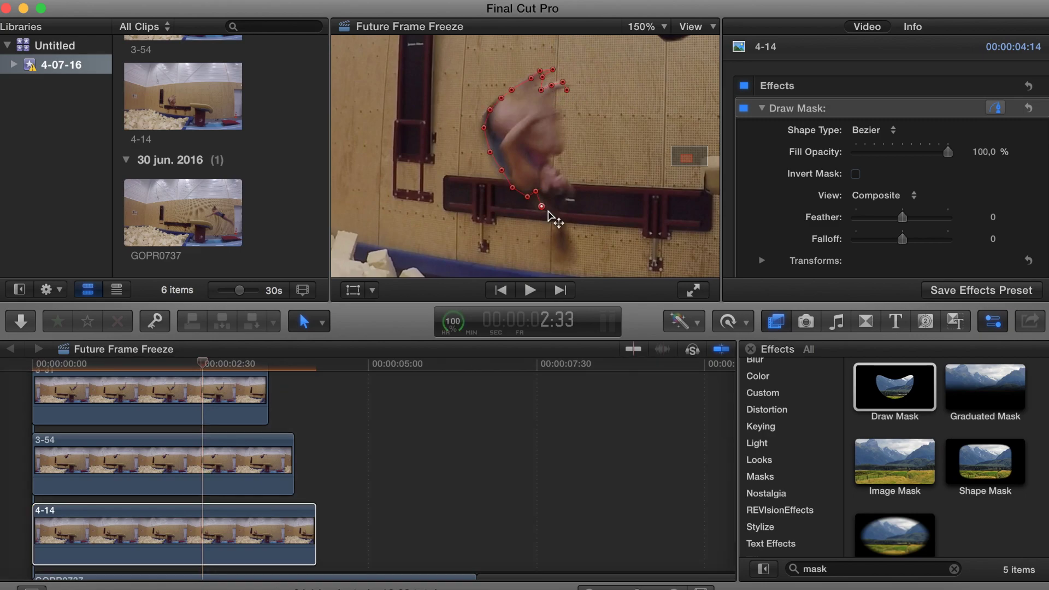
left_click(557, 112)
left_click(572, 266)
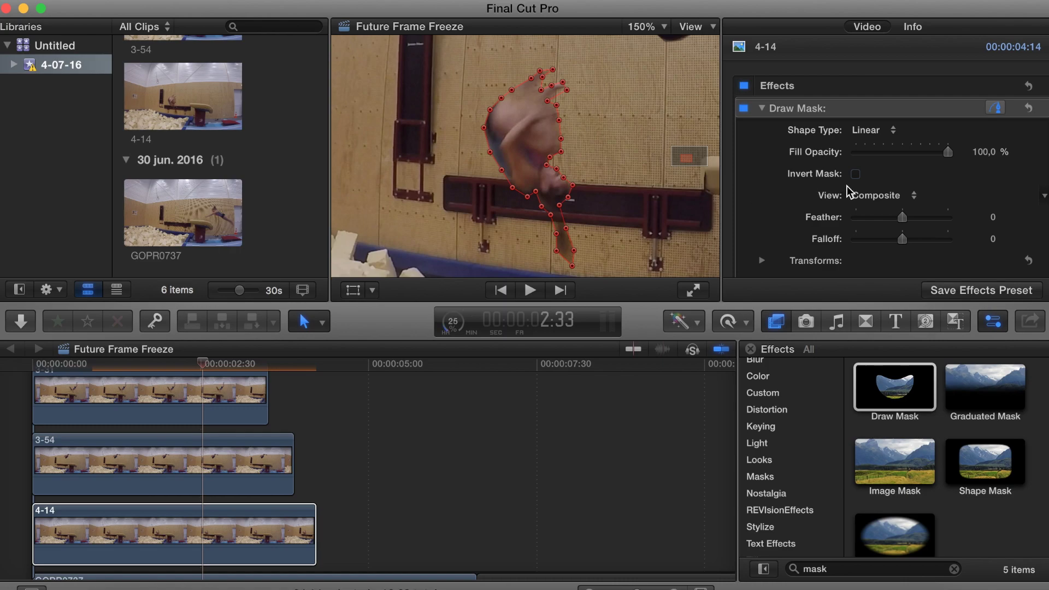
Step: With the 4-14 still's mask temporarily inverted, adjust its control points outward along the gymnast's back and around her ponytail
left_click(855, 175)
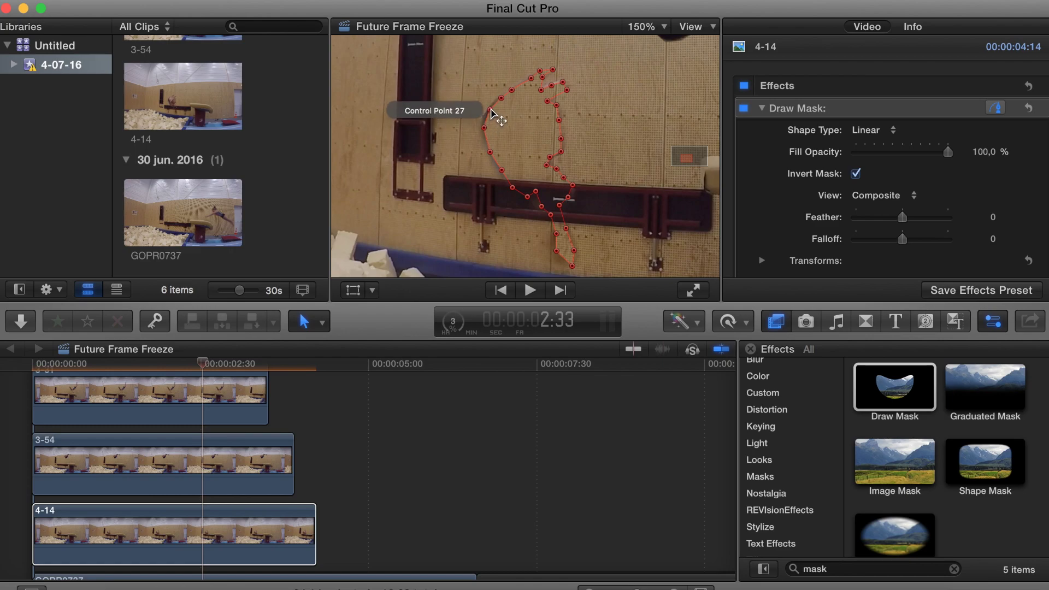
left_click_drag(491, 112, 494, 103)
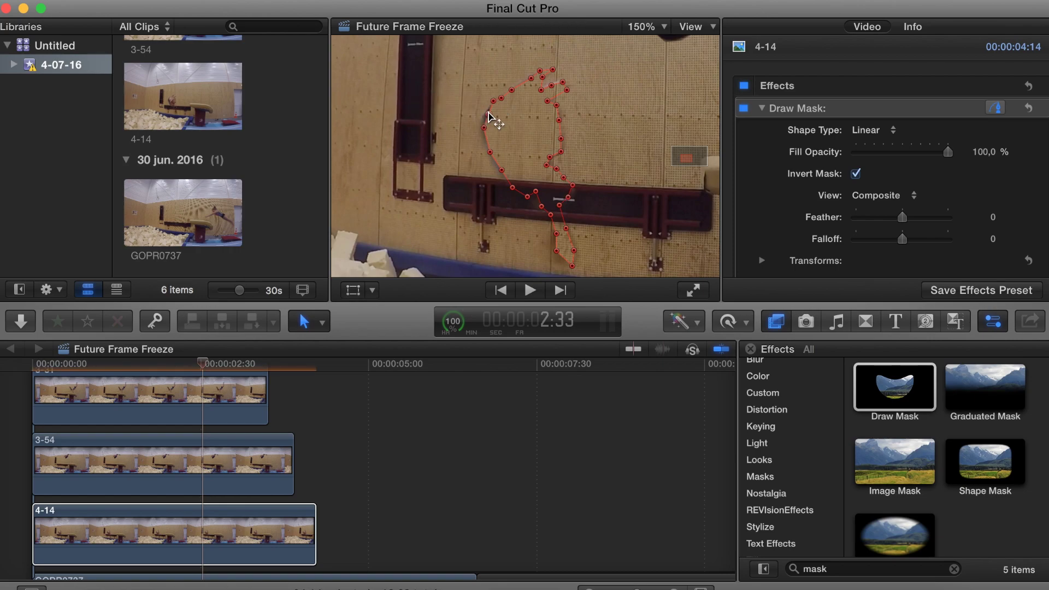
left_click_drag(489, 114, 485, 112)
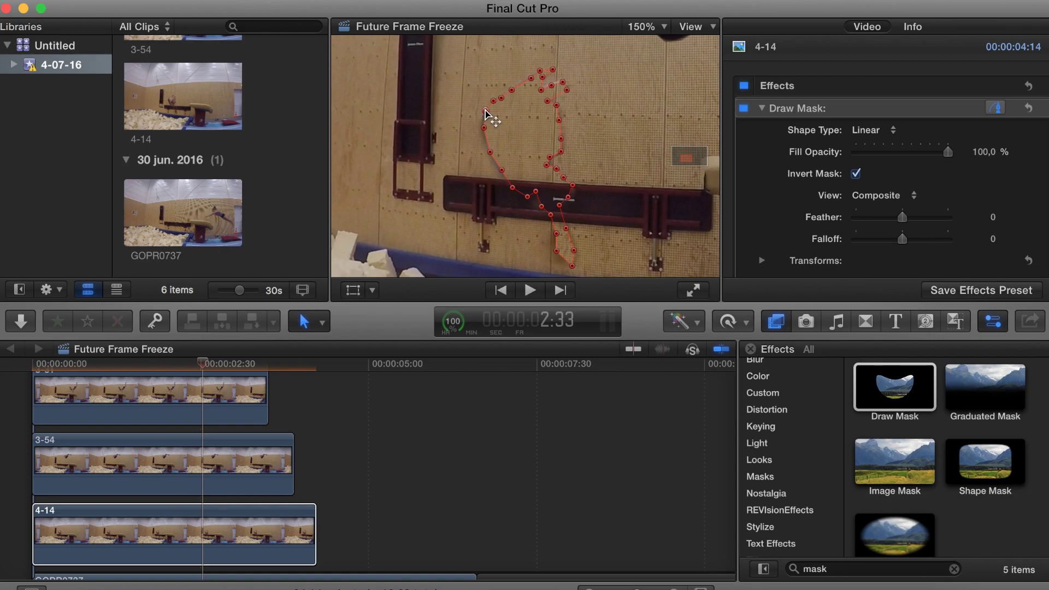
left_click(489, 152)
left_click(484, 129)
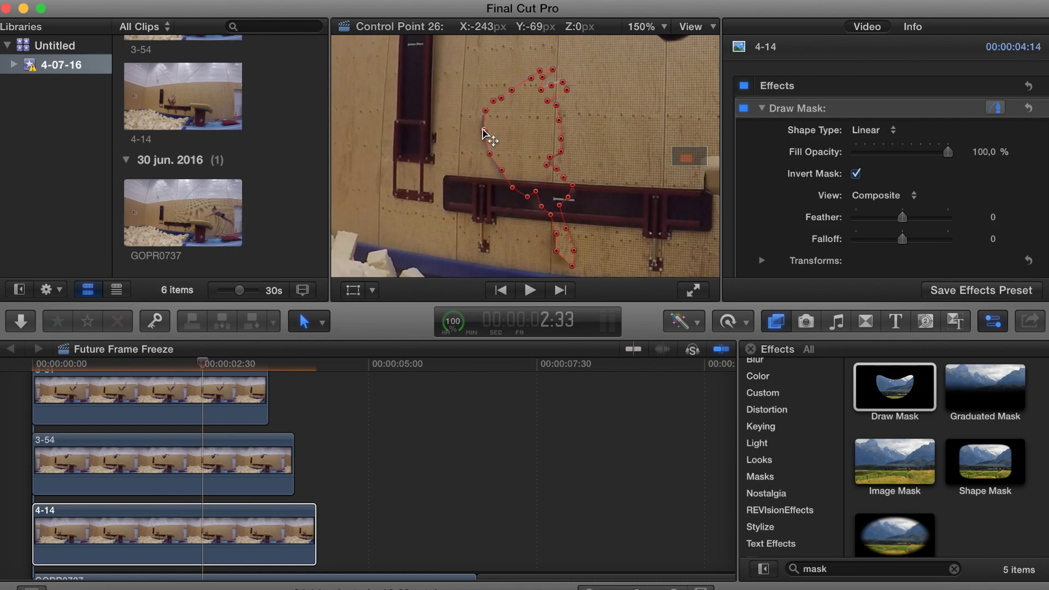
left_click_drag(482, 131, 480, 127)
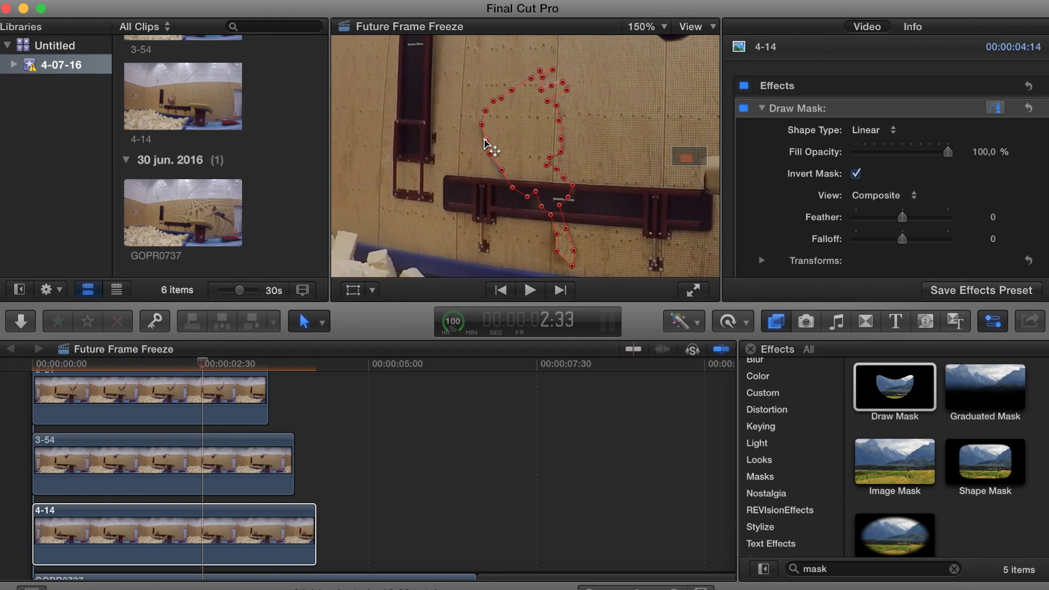
left_click_drag(485, 140, 482, 141)
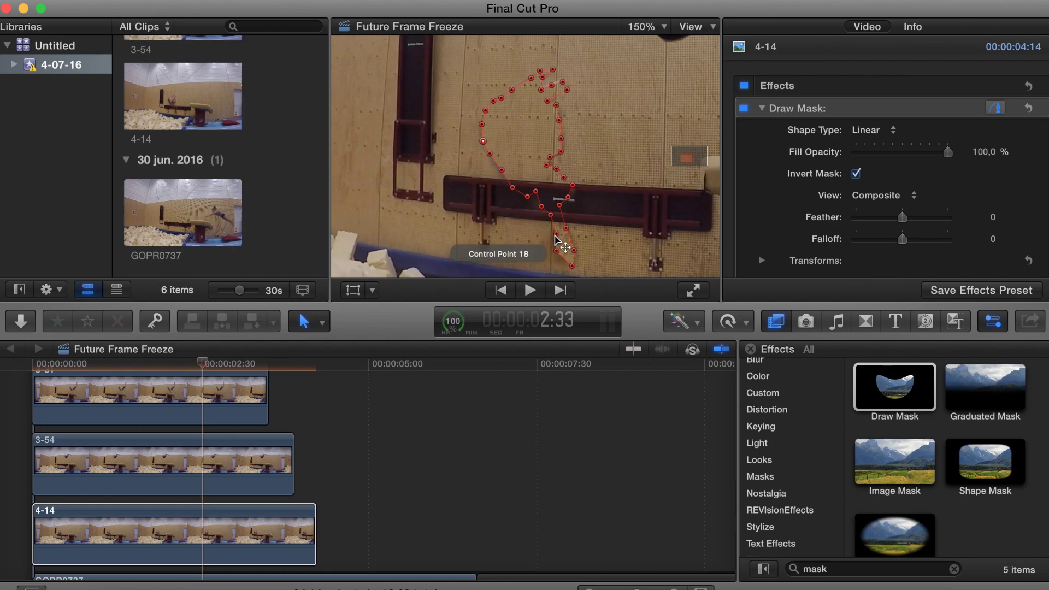
left_click_drag(555, 233, 556, 258)
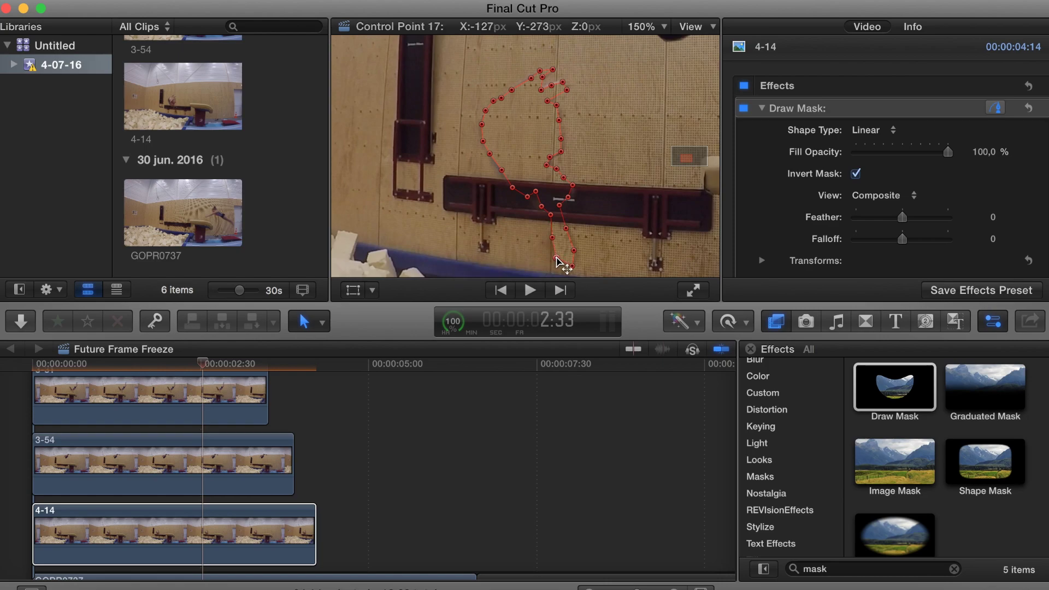
left_click(855, 174)
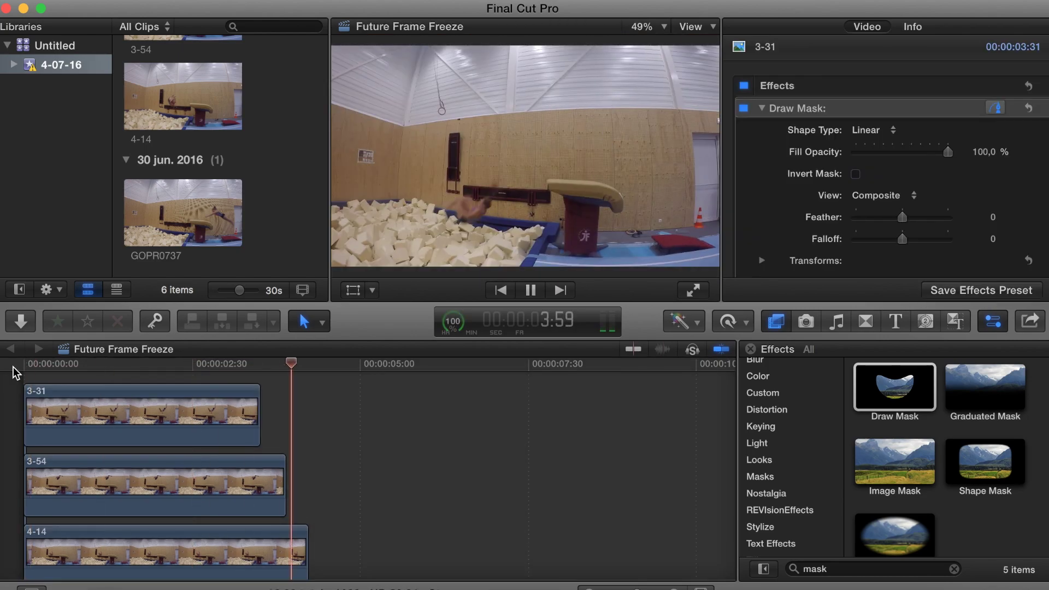
Step: Play the Future Frame Freeze timeline from the beginning to review the masked stills over the moving clip, and stop playback
key("Home")
left_click(71, 385)
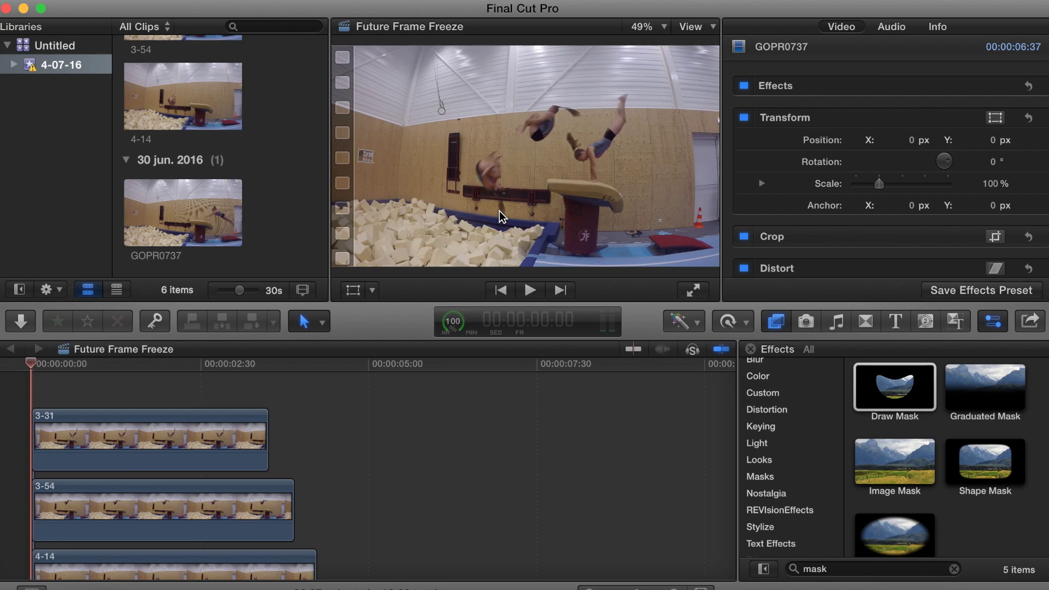
key("space")
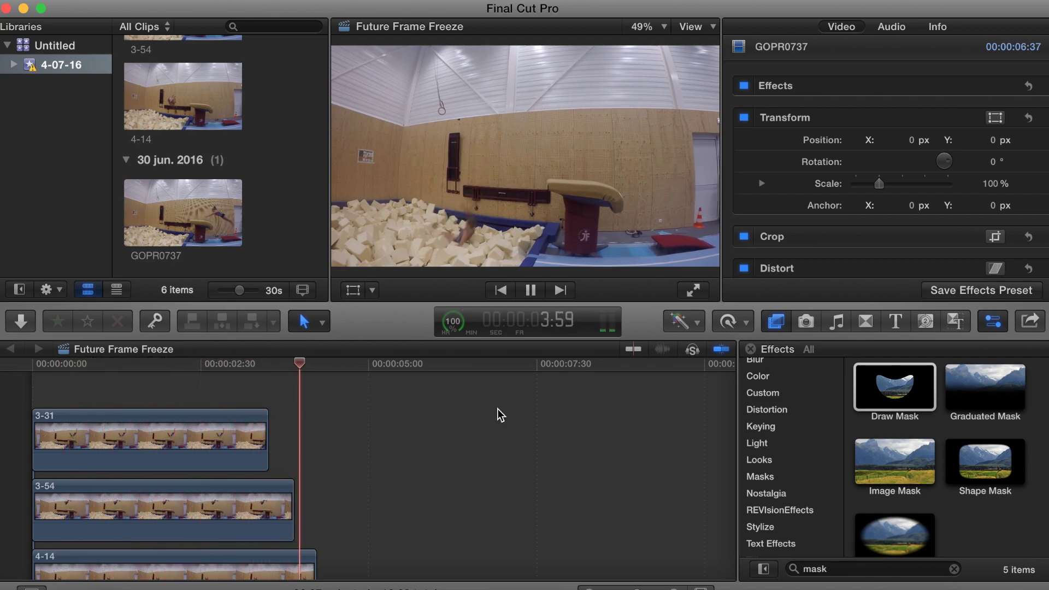
key("space")
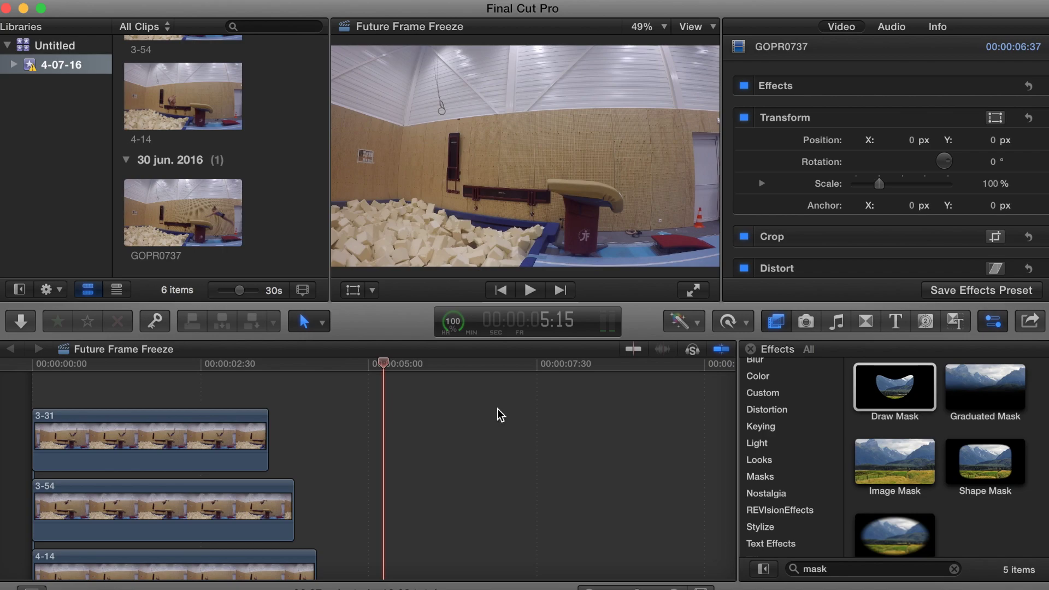